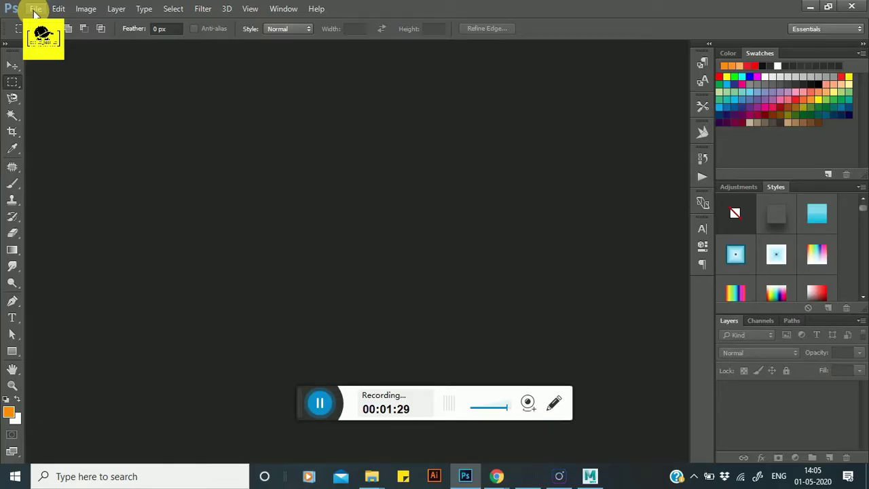
# Step: Copy the police-car blueprint image from the Chrome search results and return to the empty Photoshop canvas
pyautogui.click(316, 402)
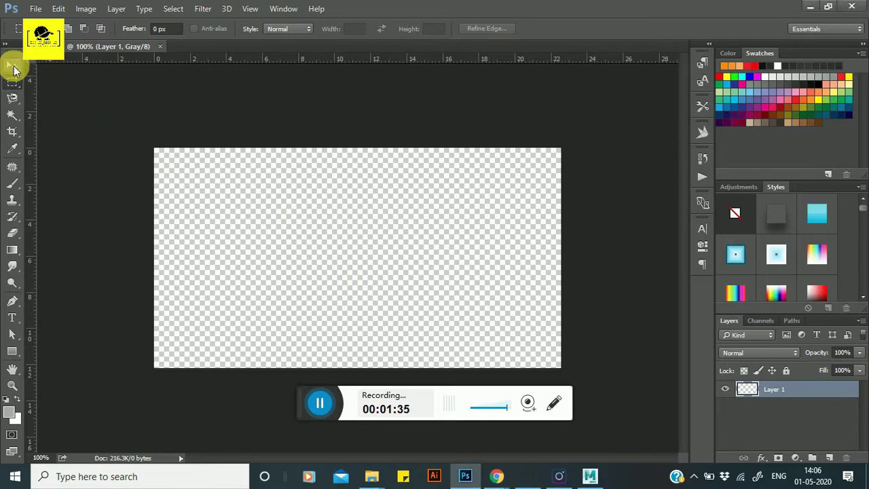
pyautogui.click(14, 68)
pyautogui.moveTo(497, 476)
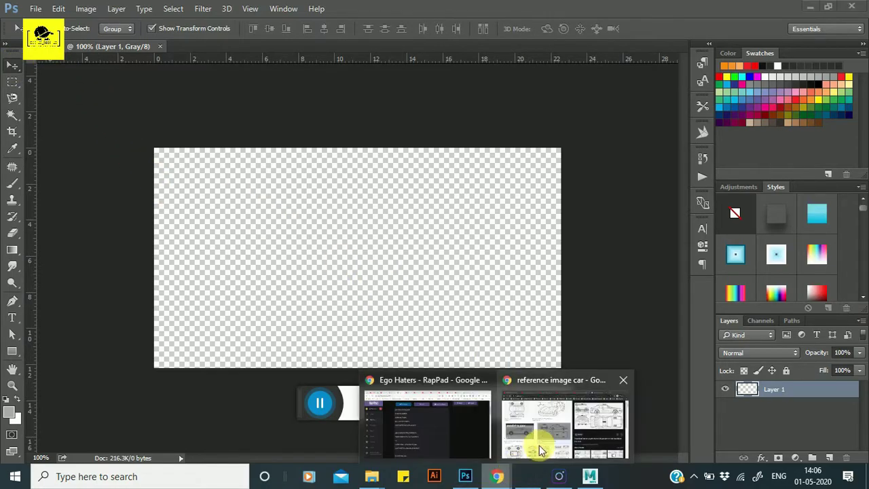
pyautogui.click(573, 419)
pyautogui.rightClick(635, 217)
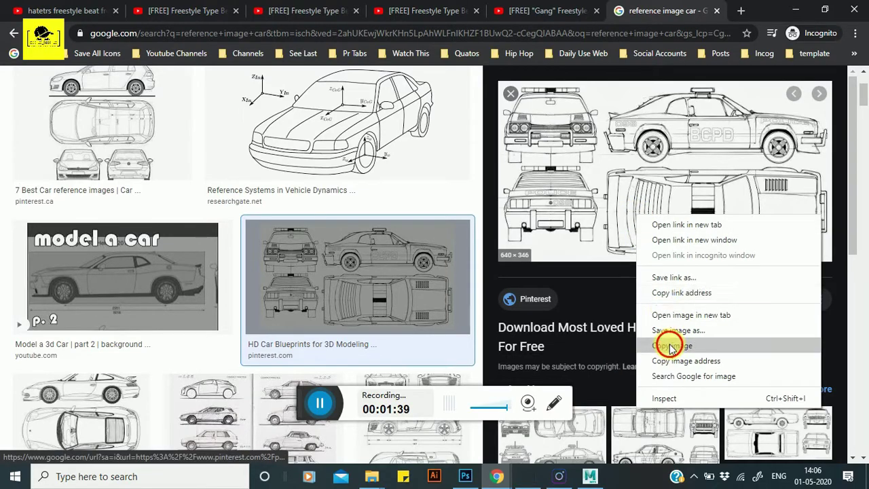
pyautogui.click(615, 343)
pyautogui.click(498, 477)
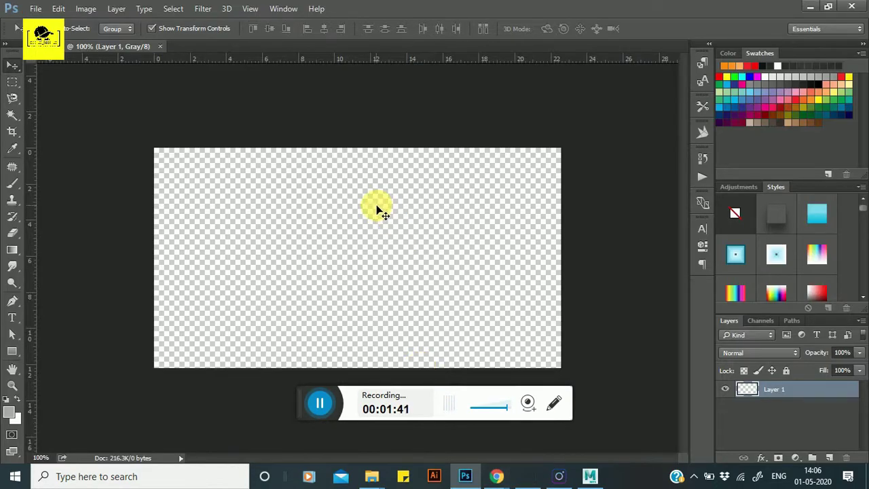
# Step: Paste the blueprint and crop it to the left column holding the front and rear views
pyautogui.hotkey('ctrl', 'v')
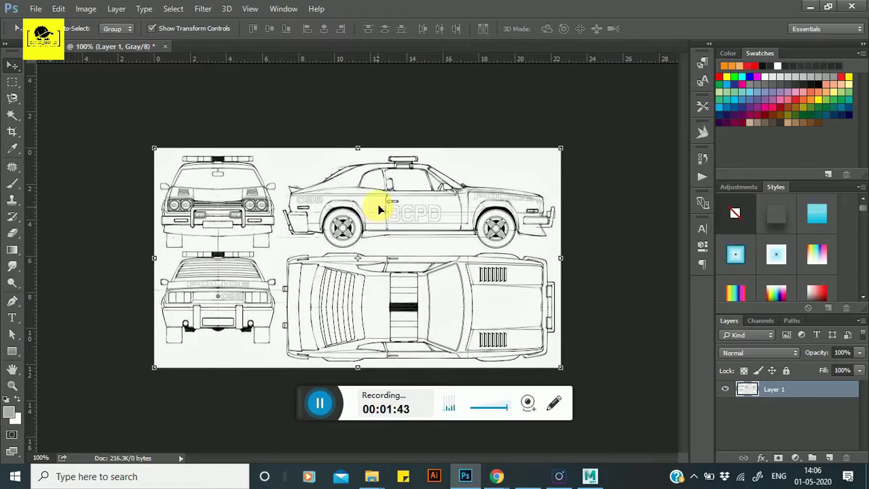
pyautogui.keyDown('alt'); pyautogui.scroll(3, 269, 235); pyautogui.keyUp('alt')
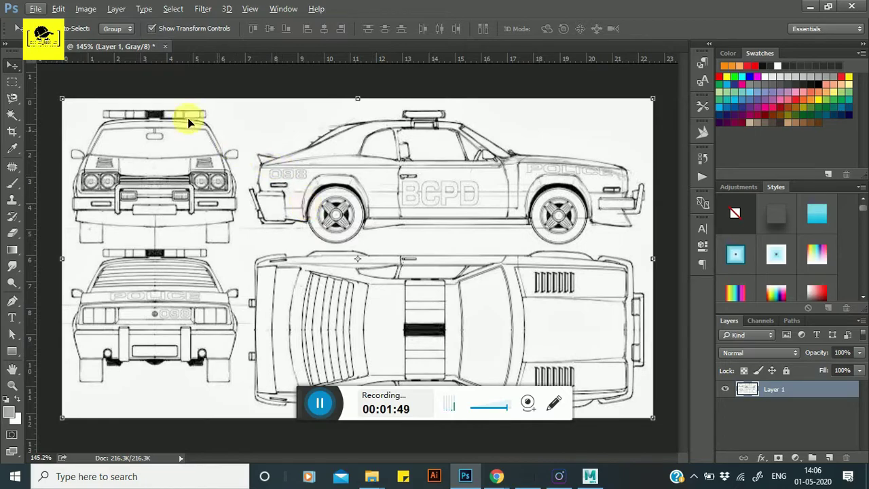
pyautogui.click(12, 131)
pyautogui.moveTo(656, 260); pyautogui.dragTo(452, 269)
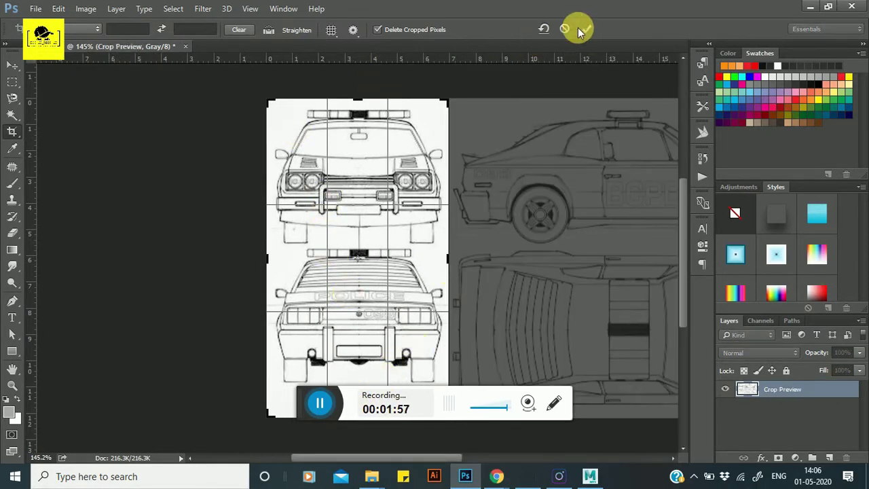
pyautogui.click(586, 28)
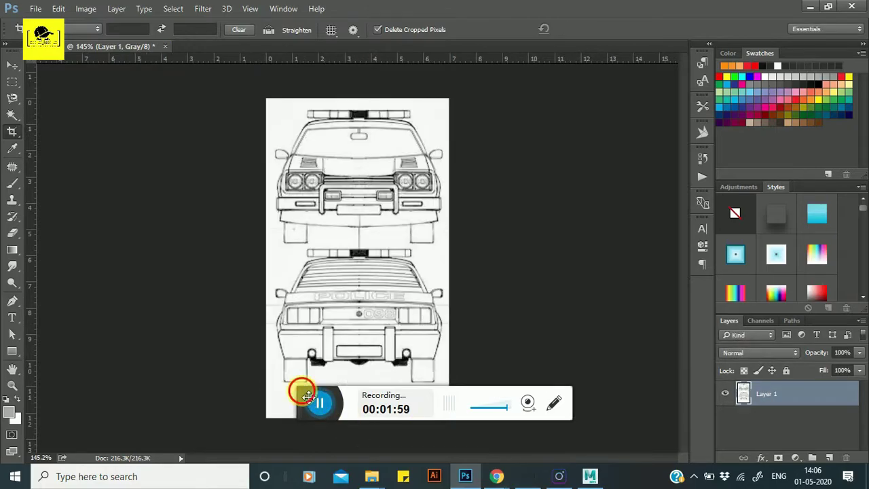
# Step: Crop again to keep only the police car's front view
pyautogui.moveTo(307, 394); pyautogui.dragTo(313, 443)
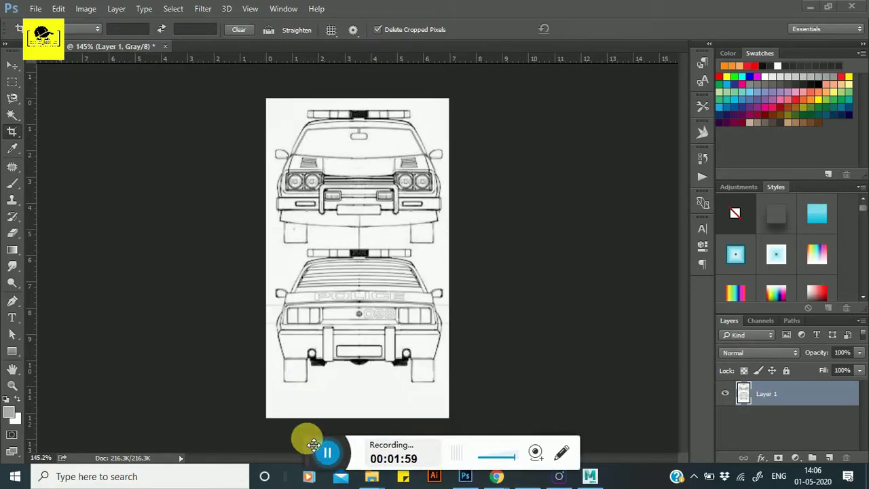
pyautogui.click(384, 372)
pyautogui.moveTo(349, 424); pyautogui.dragTo(357, 336)
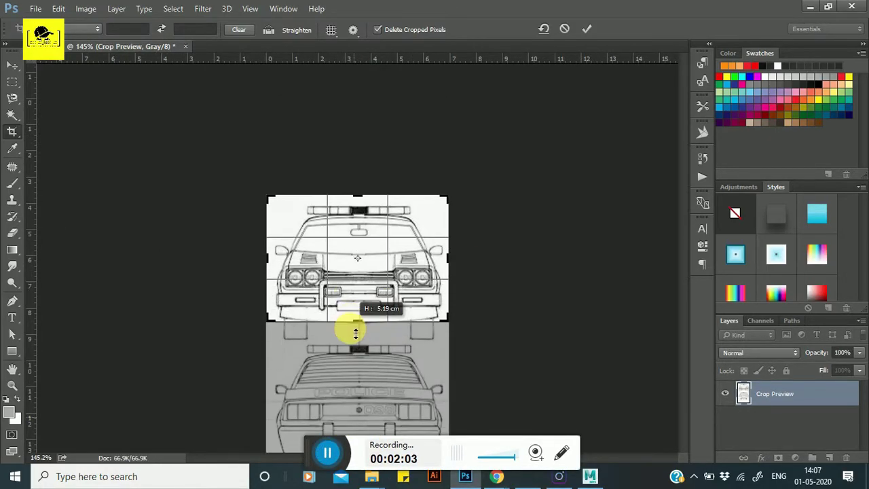
pyautogui.click(588, 29)
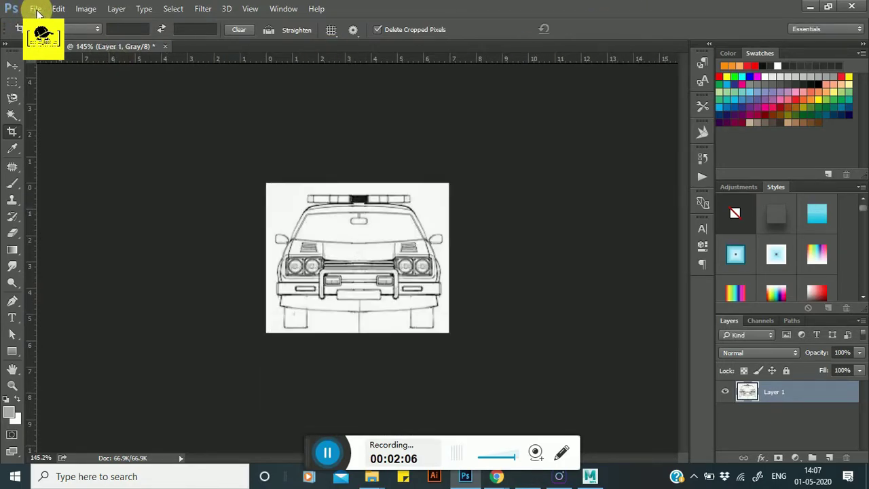
pyautogui.click(36, 9)
# Step: Save the front-view crop as a maximum-quality JPEG named 'front' in Downloads
pyautogui.click(89, 147)
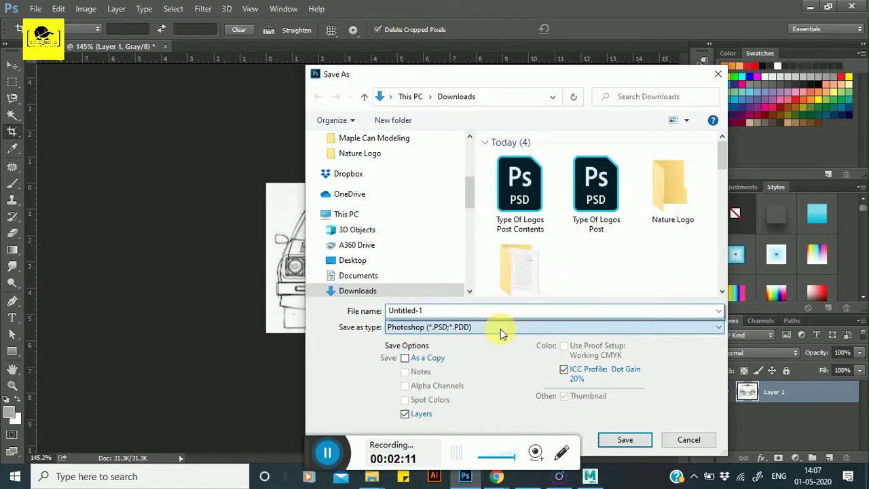
pyautogui.click(501, 327)
pyautogui.click(502, 199)
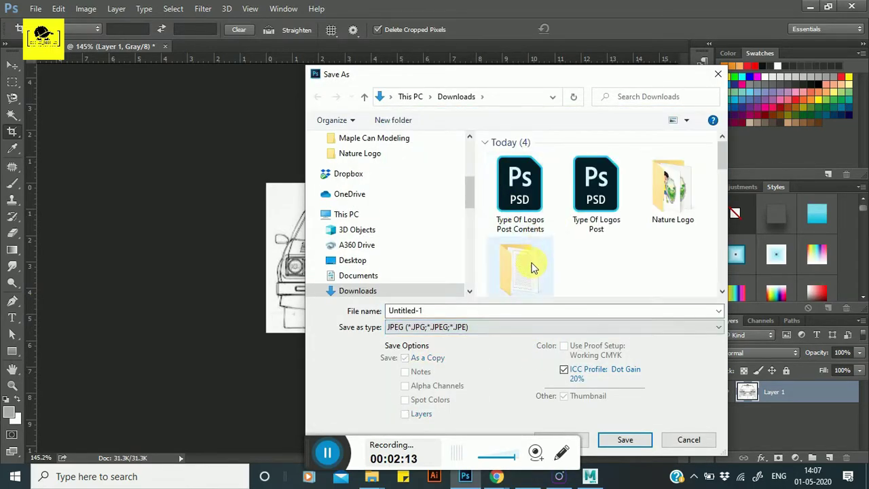
pyautogui.click(461, 313)
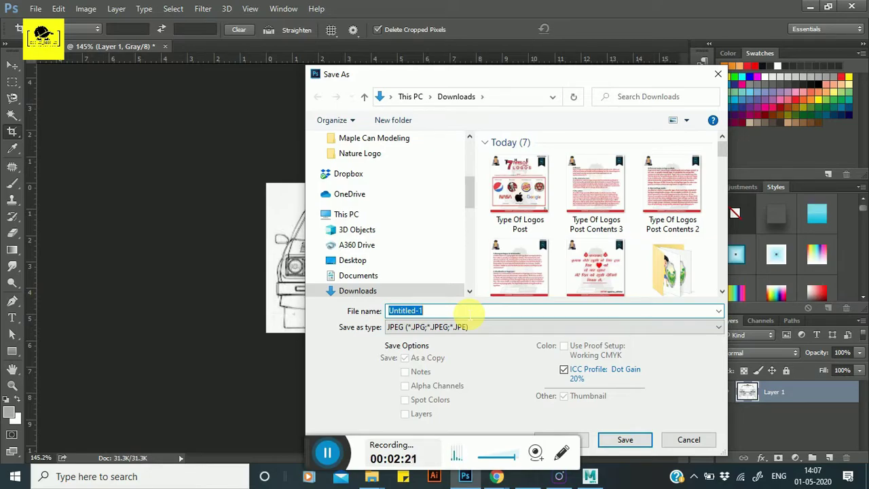
pyautogui.write('front')
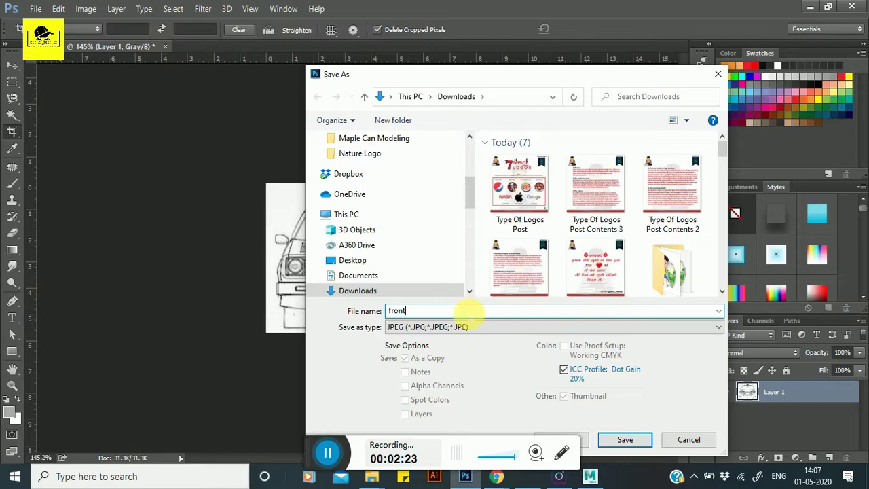
pyautogui.press('Return')
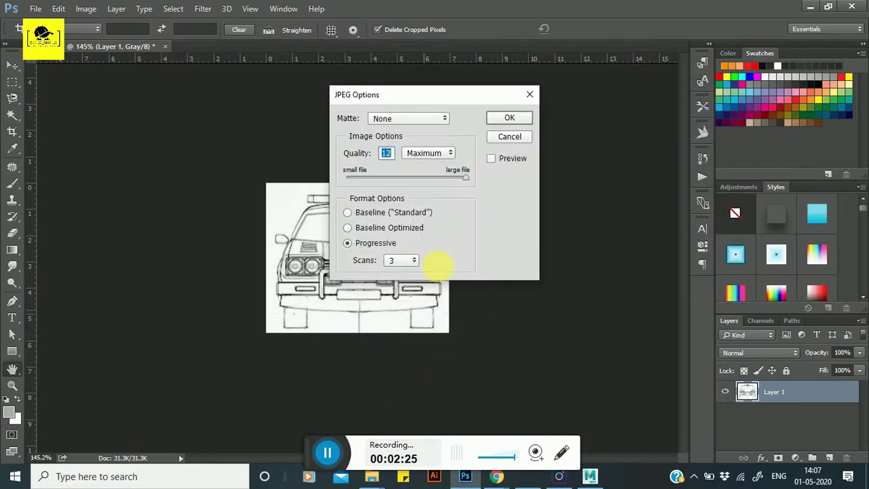
pyautogui.click(521, 119)
pyautogui.press('c')
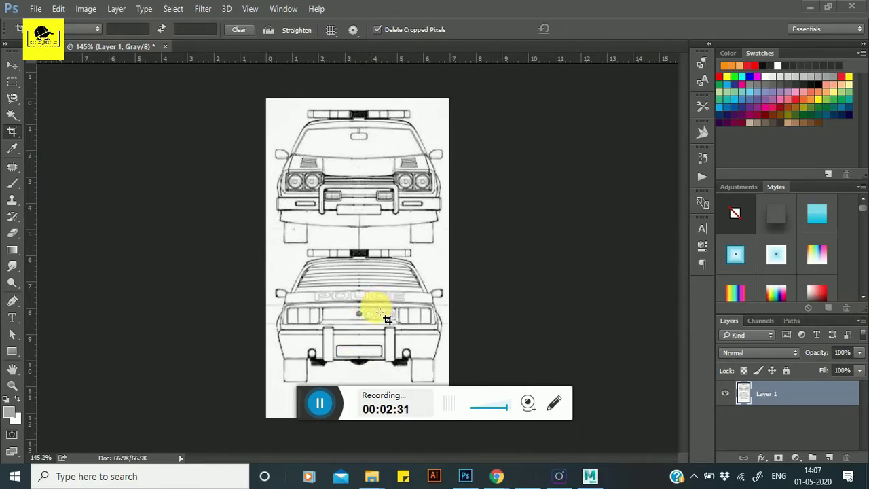
# Step: Step back to the full blueprint and crop it down to only the car's rear view
pyautogui.click(12, 65)
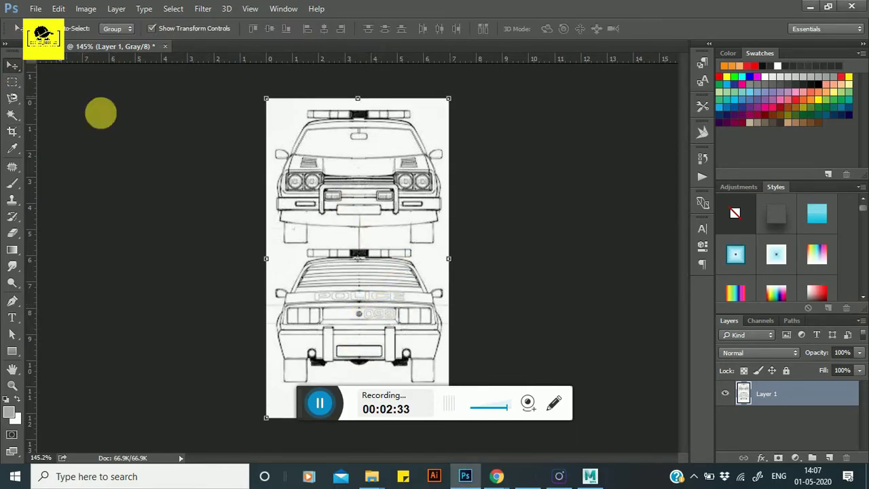
pyautogui.hotkey('ctrl', 'alt', 'z')
pyautogui.hotkey('ctrl', 'alt', 'z')
pyautogui.hotkey('ctrl', 'alt', 'z')
pyautogui.hotkey('ctrl', 'alt', 'z')
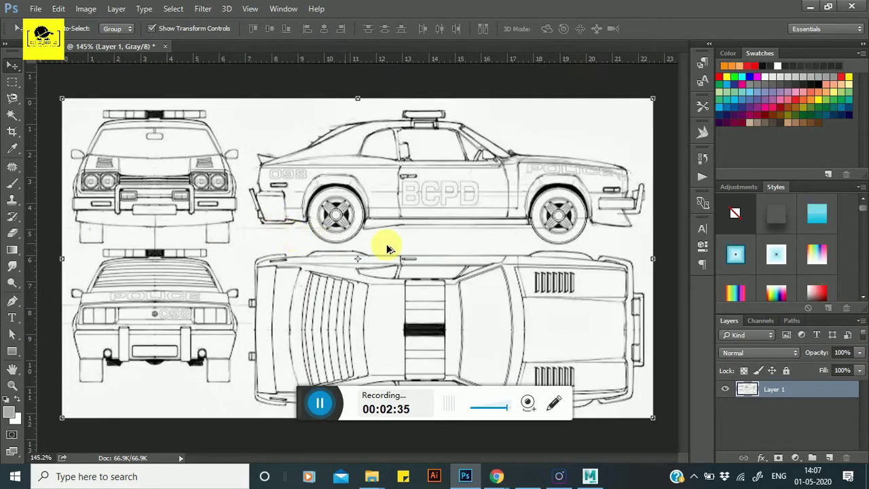
pyautogui.click(14, 138)
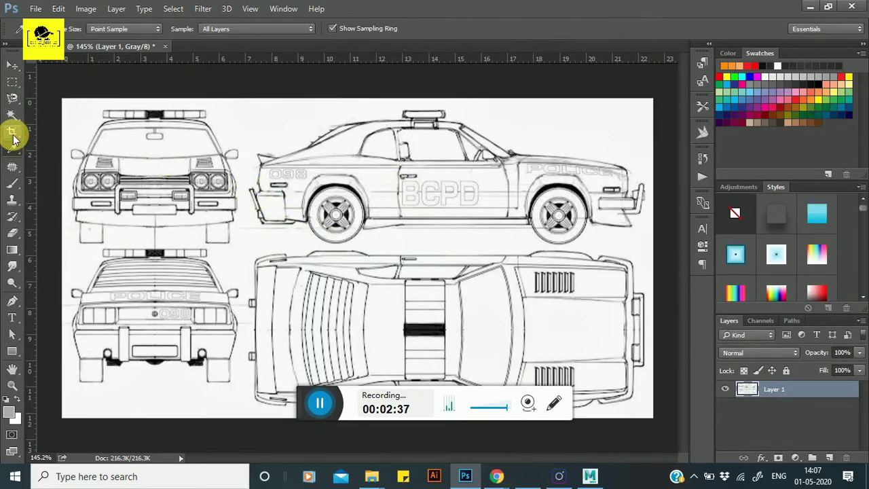
pyautogui.click(13, 133)
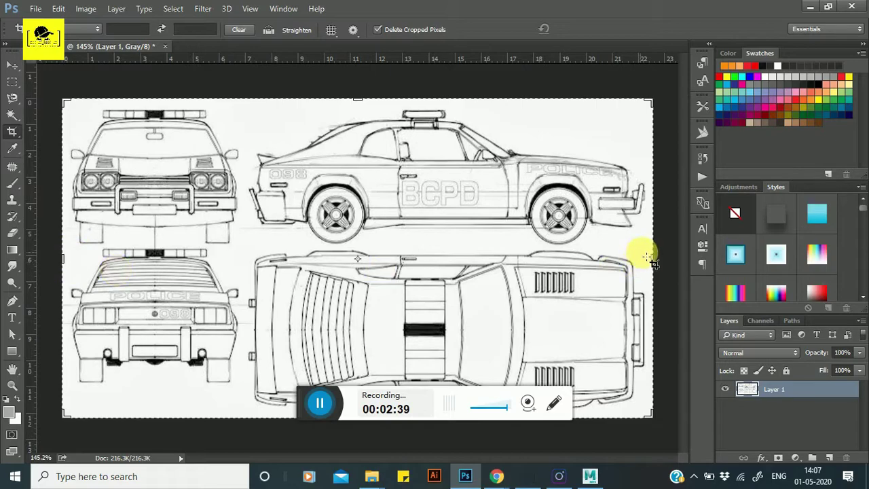
pyautogui.moveTo(657, 262); pyautogui.dragTo(449, 291)
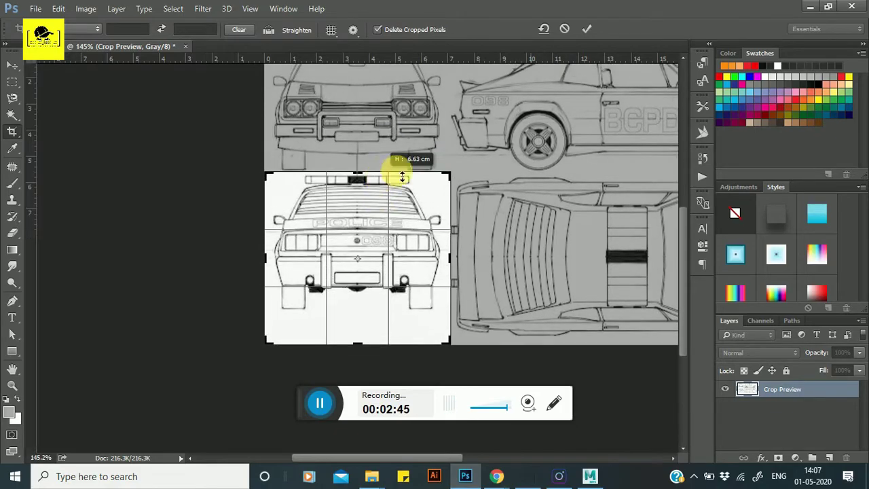
pyautogui.moveTo(363, 106); pyautogui.dragTo(400, 171)
pyautogui.click(586, 28)
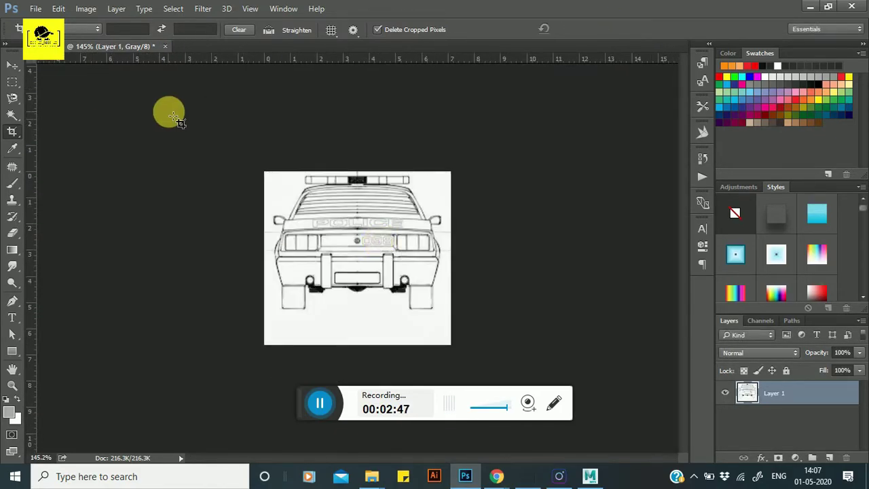
# Step: Save the rear-view crop as a JPEG named 'back' in Downloads
pyautogui.hotkey('ctrl', 's')
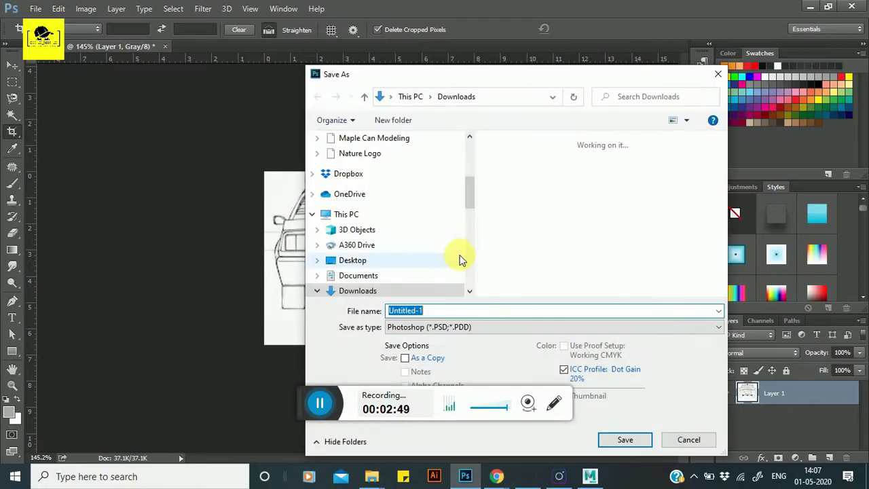
pyautogui.click(479, 331)
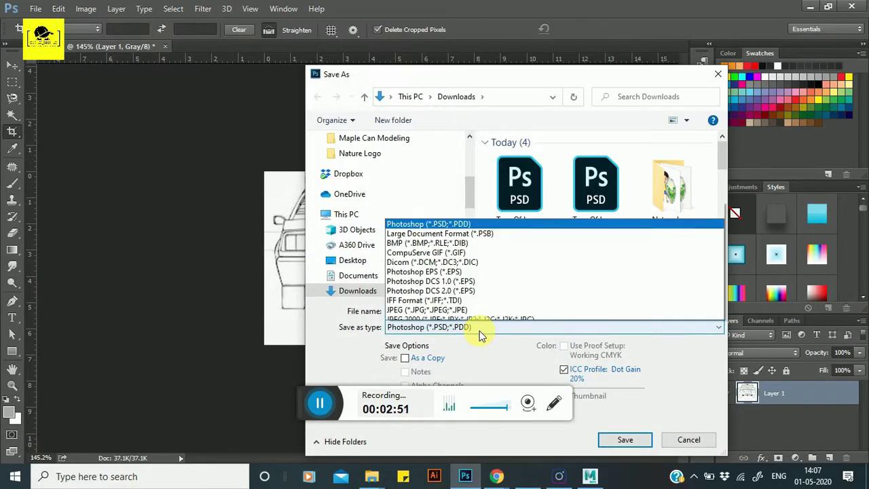
pyautogui.click(426, 201)
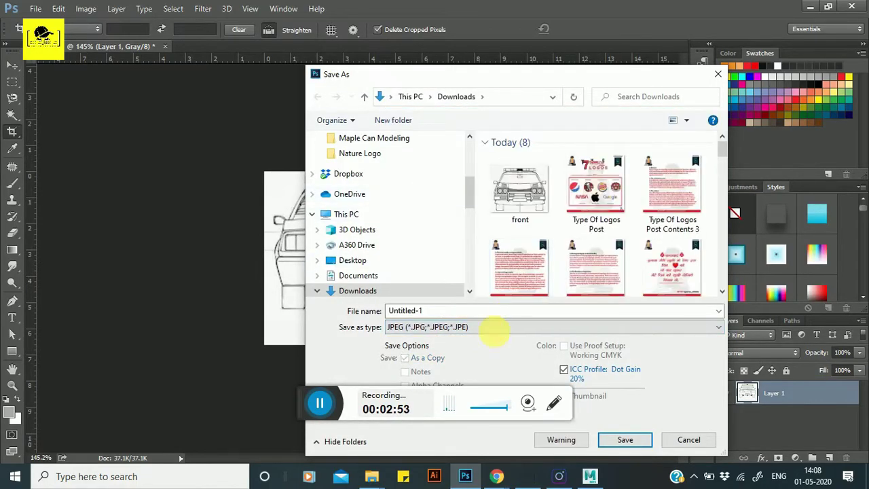
pyautogui.write('back')
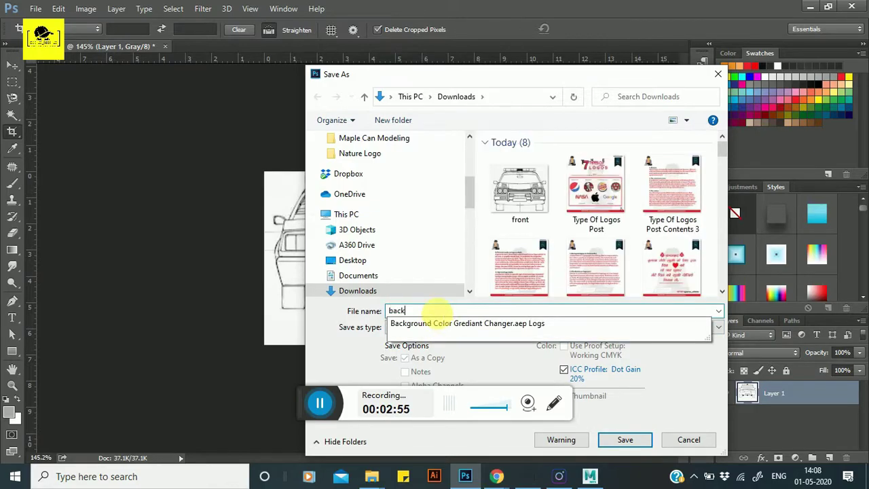
pyautogui.press('Return')
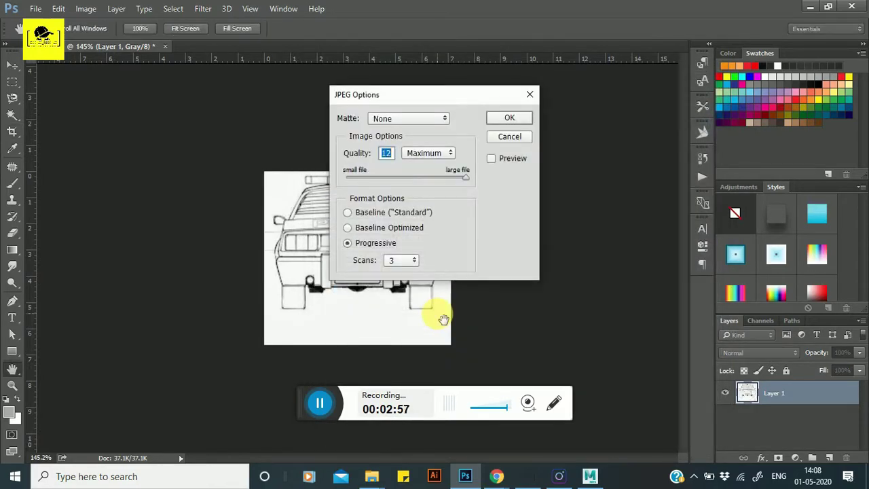
pyautogui.press('Return')
pyautogui.press('c')
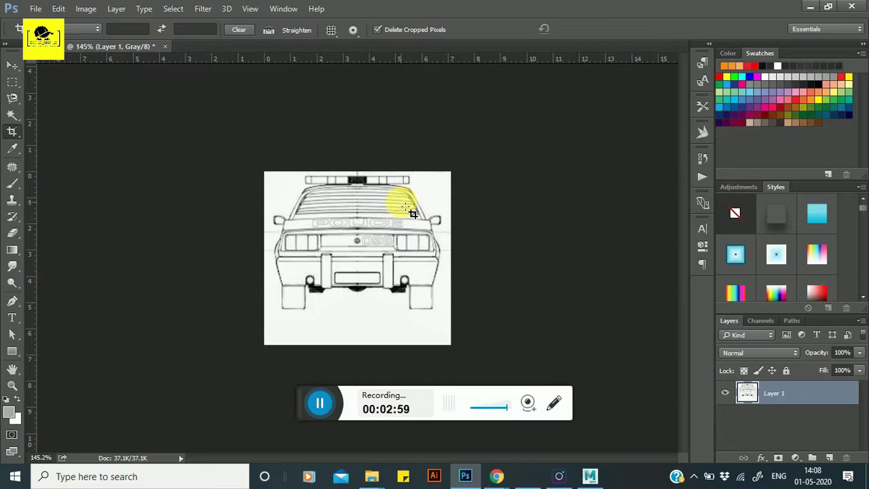
pyautogui.click(12, 65)
# Step: Undo to the full blueprint and crop it to only the car's top view
pyautogui.hotkey('ctrl', 'z')
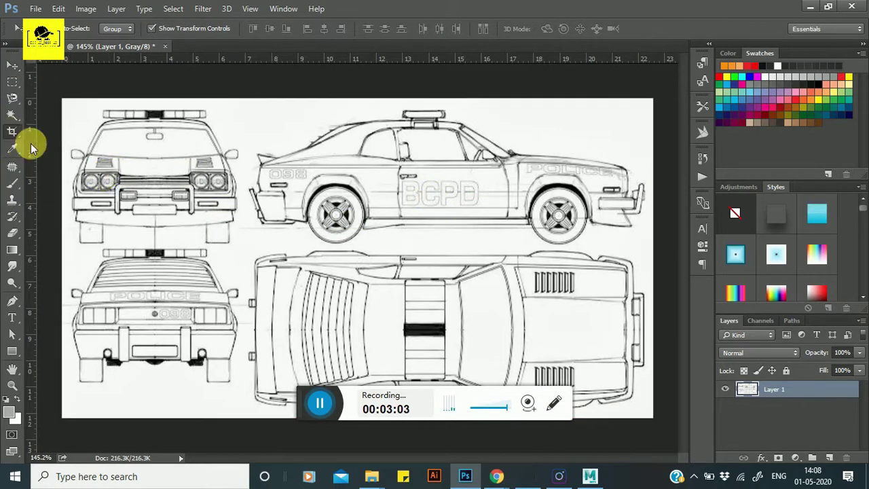
pyautogui.click(12, 131)
pyautogui.moveTo(65, 260); pyautogui.dragTo(151, 246)
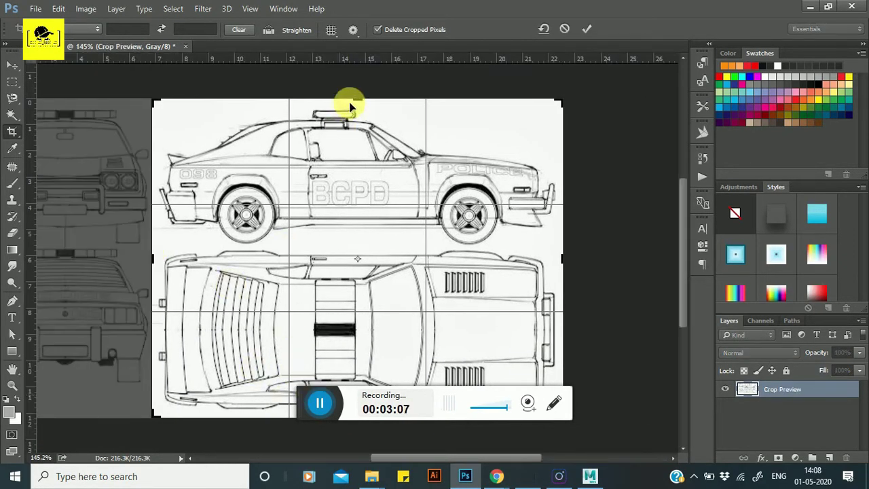
pyautogui.moveTo(350, 107); pyautogui.dragTo(364, 176)
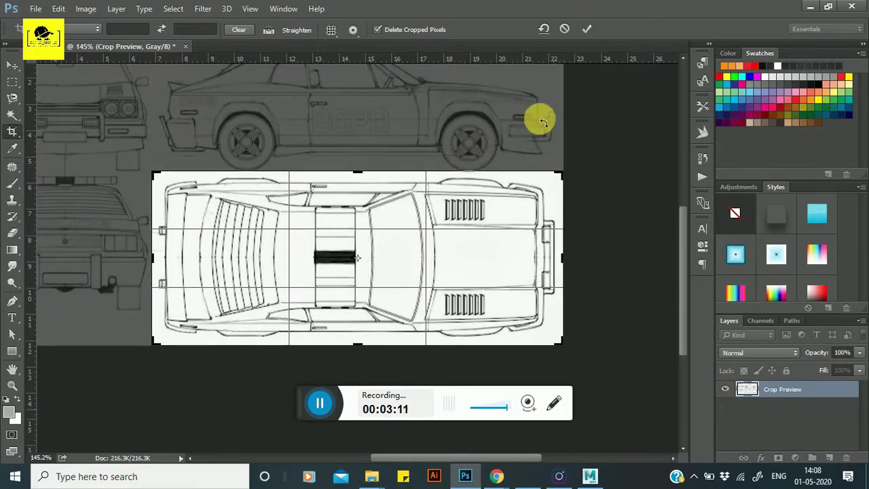
pyautogui.click(587, 29)
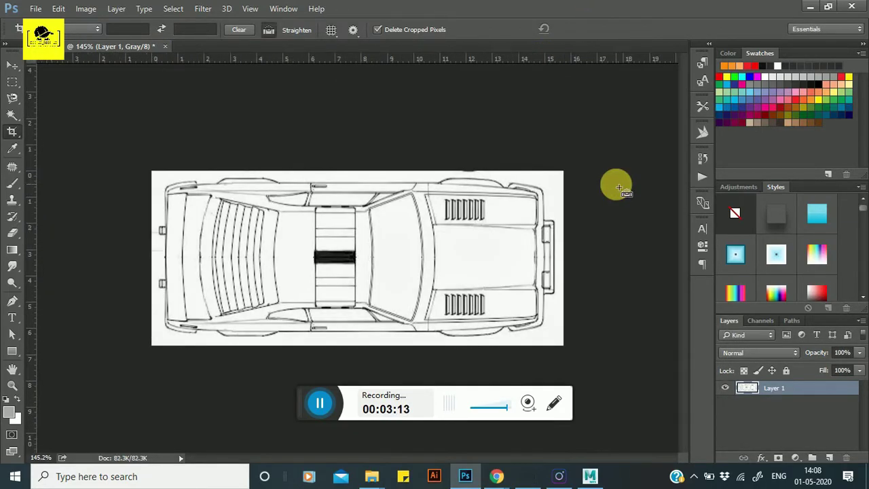
# Step: Save the top-view crop as a JPEG named 'top' in Downloads
pyautogui.hotkey('ctrl', 's')
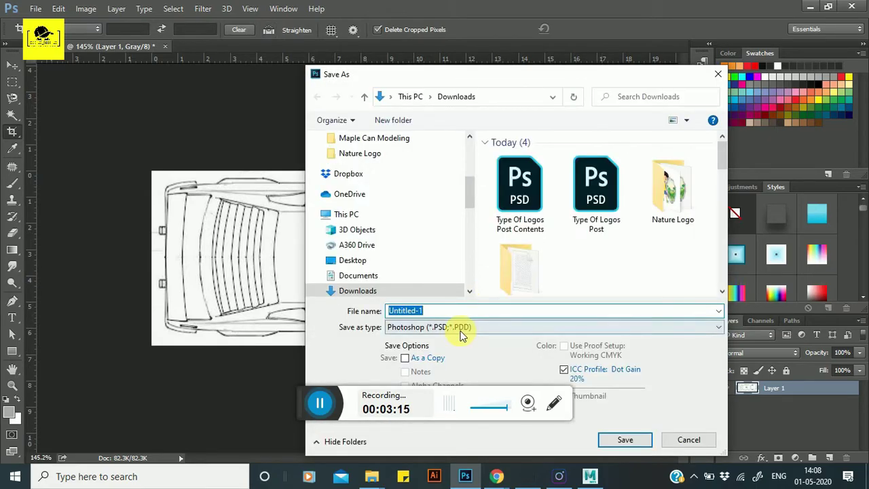
pyautogui.click(460, 328)
pyautogui.click(407, 198)
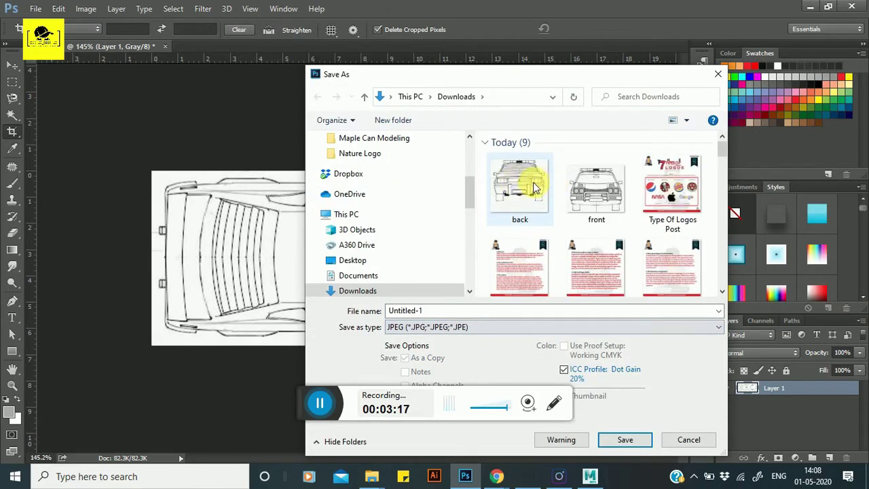
pyautogui.click(429, 311)
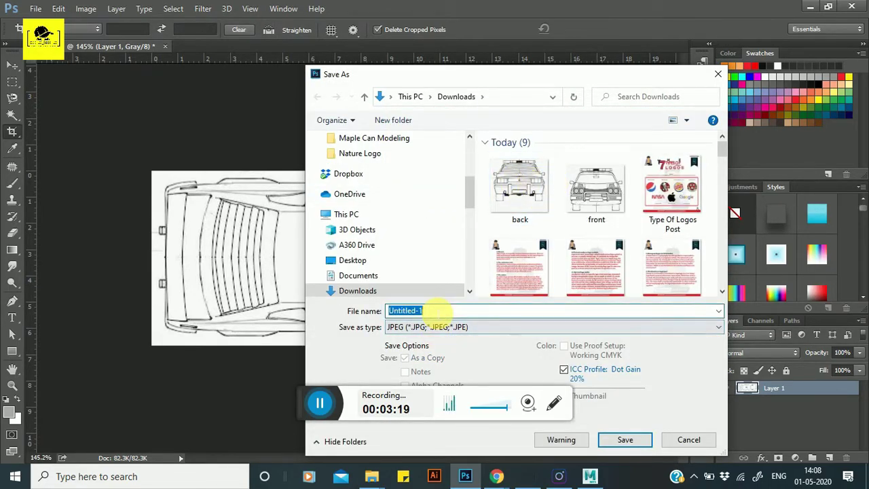
pyautogui.write('top')
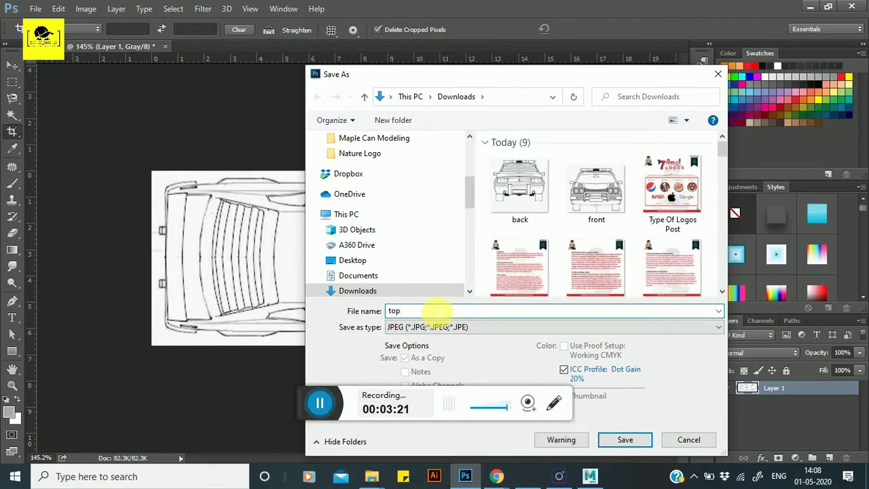
pyautogui.press('Return')
pyautogui.press('Return')
pyautogui.press('c')
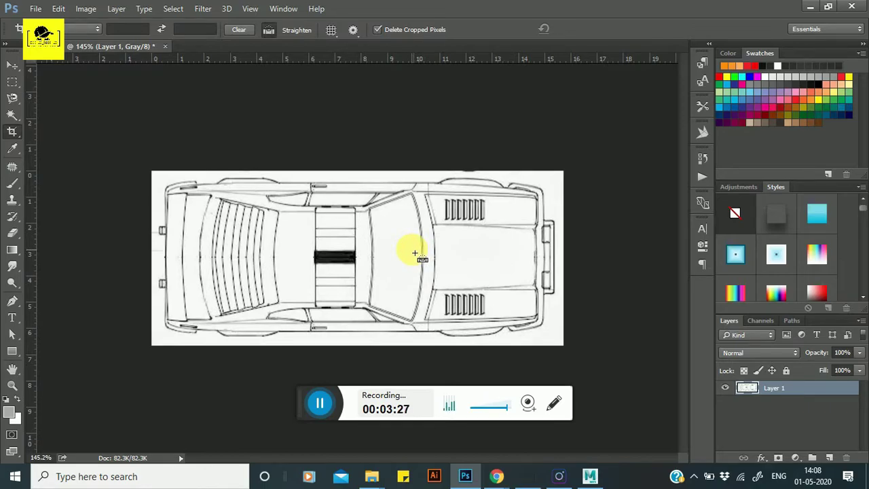
# Step: Undo to the full blueprint and crop it to only the car's side view
pyautogui.hotkey('ctrl', 'z')
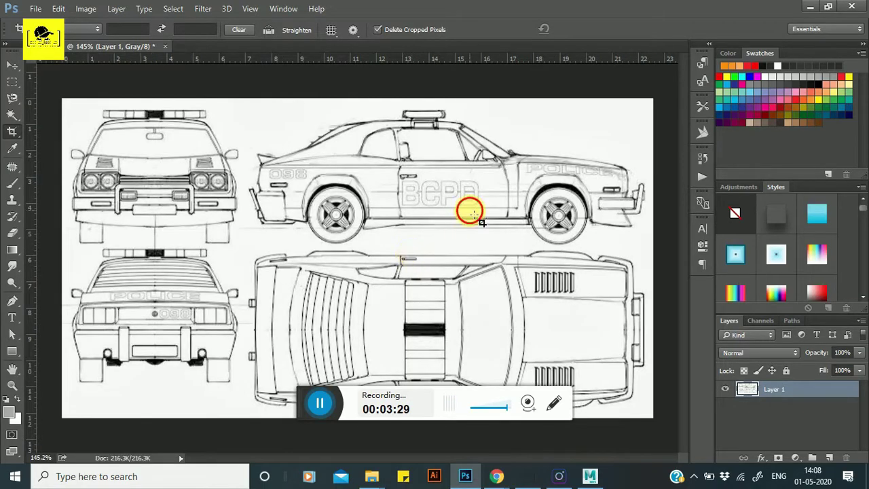
pyautogui.click(468, 210)
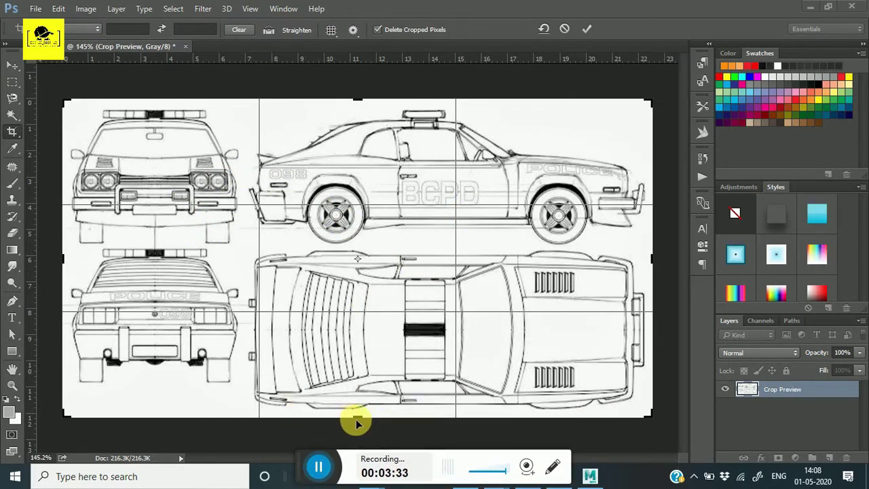
pyautogui.moveTo(363, 422); pyautogui.dragTo(369, 332)
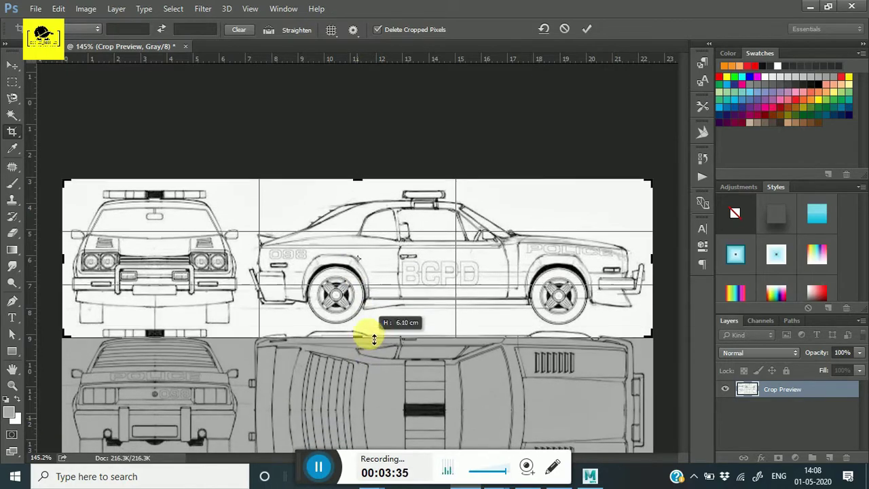
pyautogui.moveTo(64, 258); pyautogui.dragTo(156, 258)
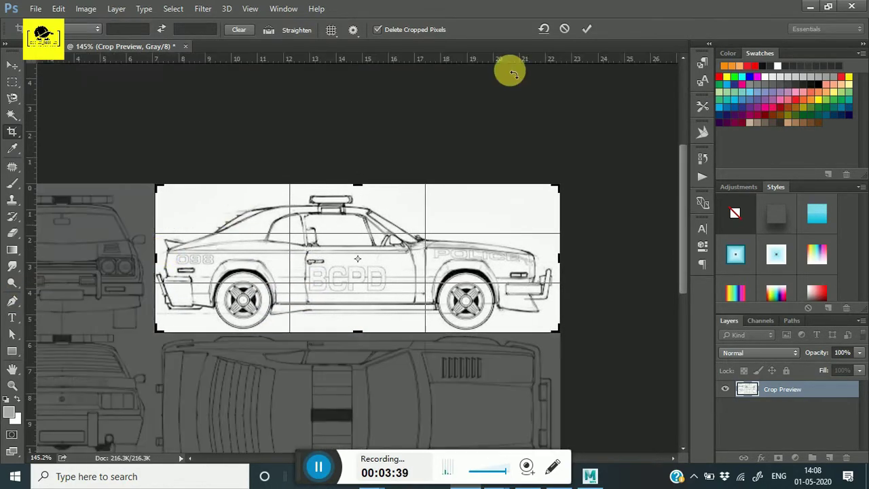
pyautogui.click(589, 29)
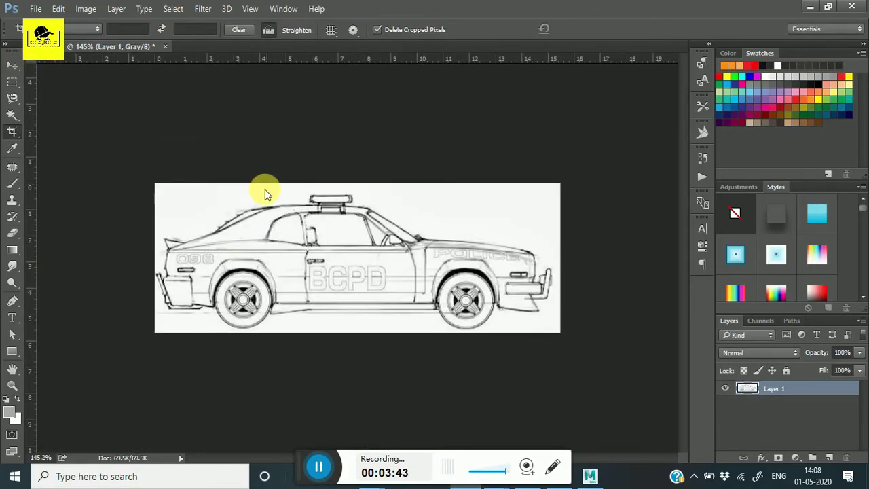
# Step: Save the side-view crop as a JPEG named 'side' in Downloads
pyautogui.hotkey('ctrl', 's')
pyautogui.write('side')
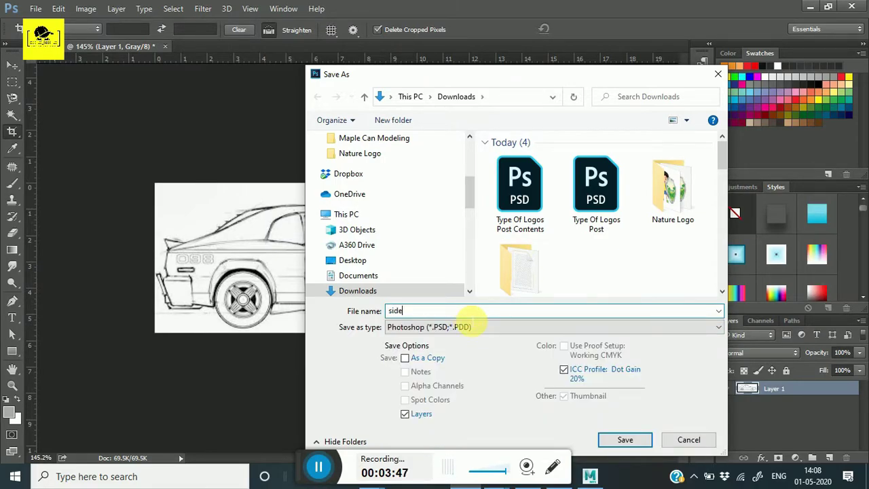
pyautogui.click(472, 327)
pyautogui.click(438, 196)
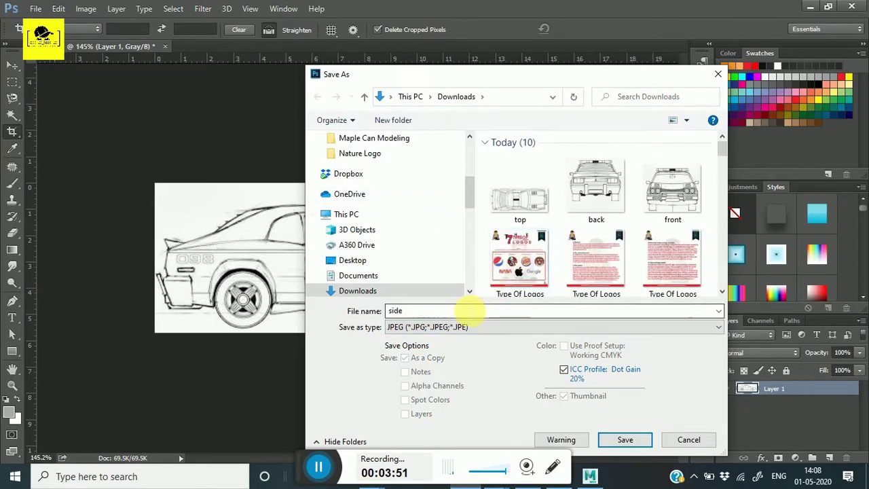
pyautogui.click(624, 438)
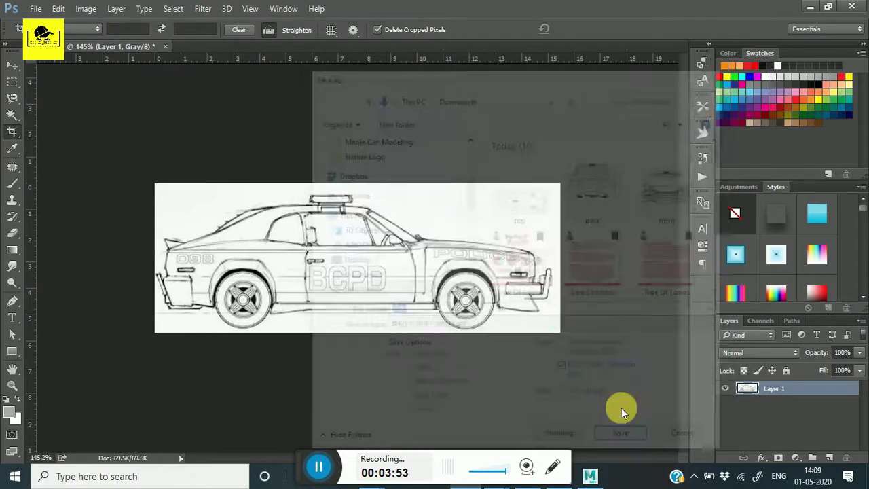
pyautogui.click(508, 117)
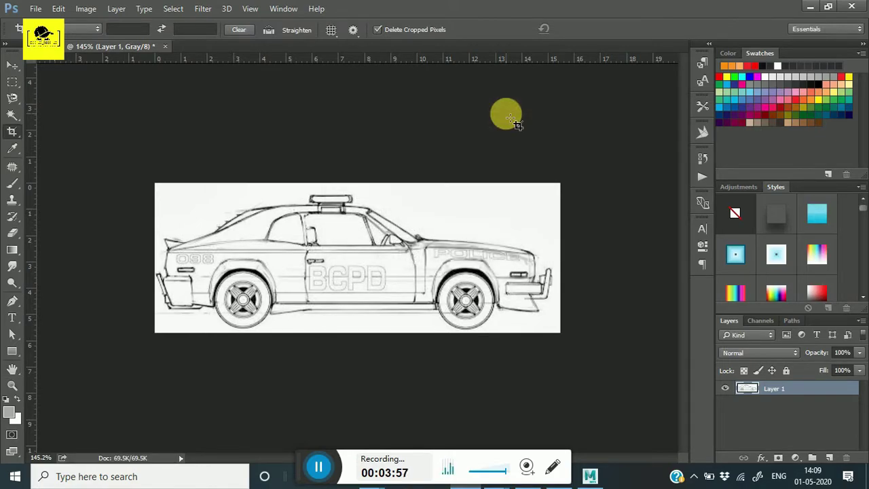
pyautogui.click(590, 475)
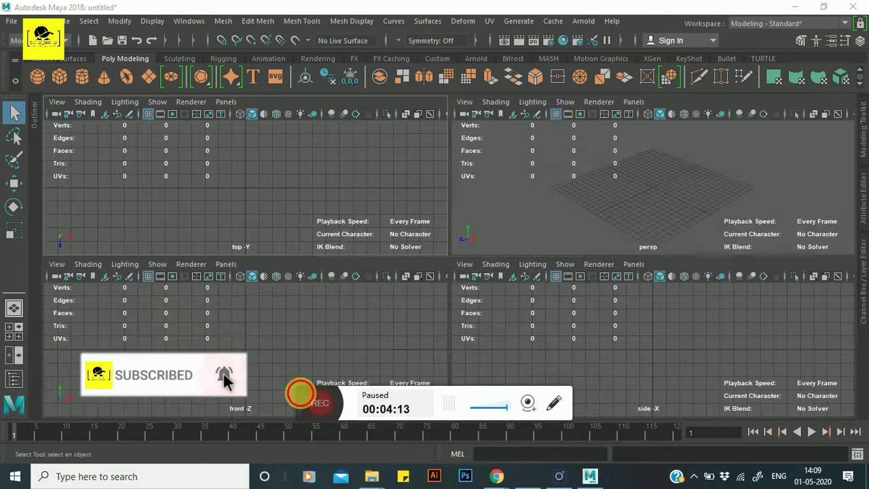
# Step: Change Maya's panel layout to Four View with top, perspective, front and side panels
pyautogui.click(300, 392)
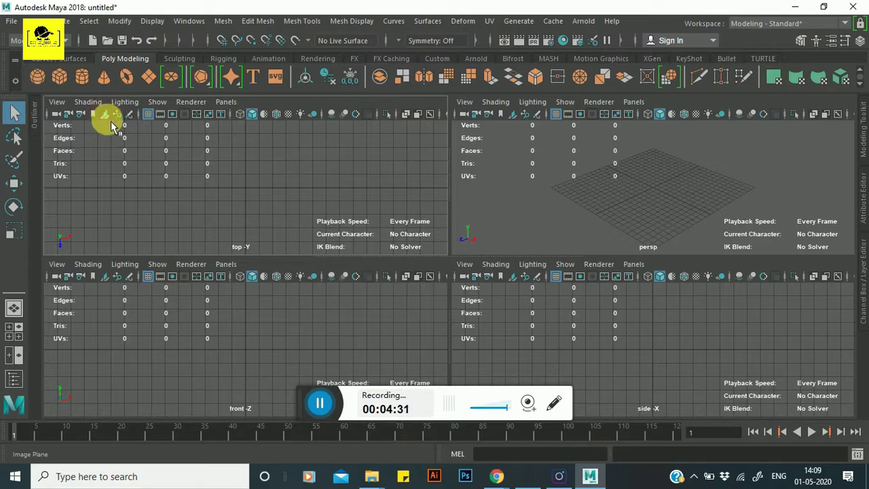
# Step: Load top.jpg from Downloads as an image plane in the top viewport
pyautogui.click(113, 124)
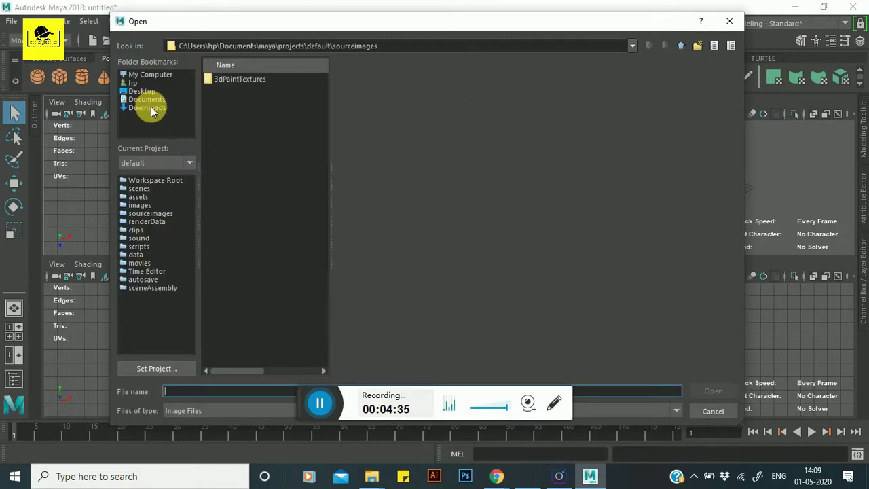
pyautogui.click(148, 108)
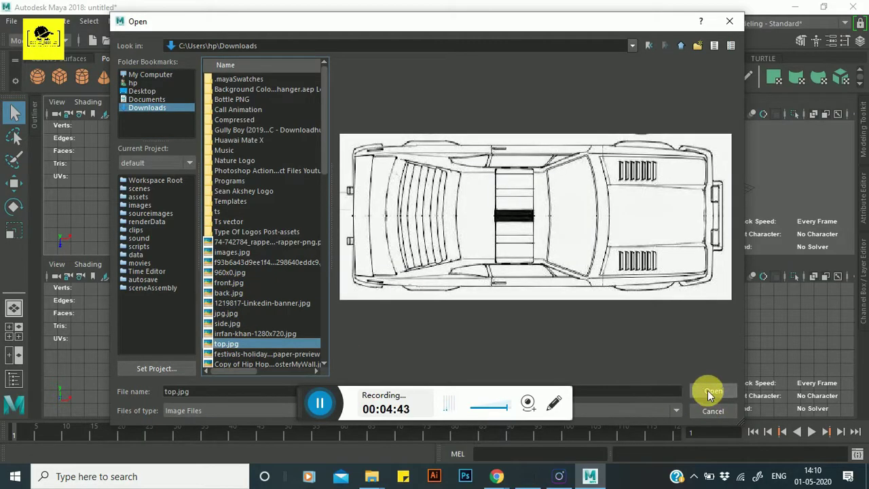
pyautogui.click(707, 391)
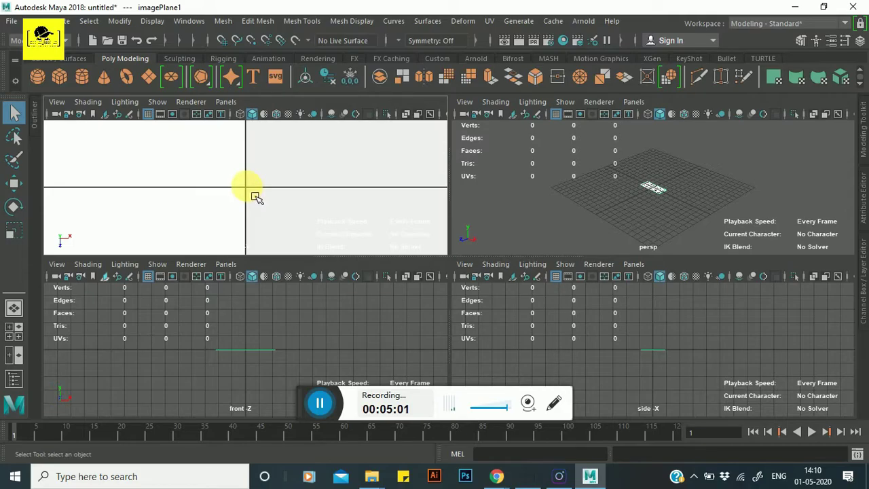
pyautogui.press('w')
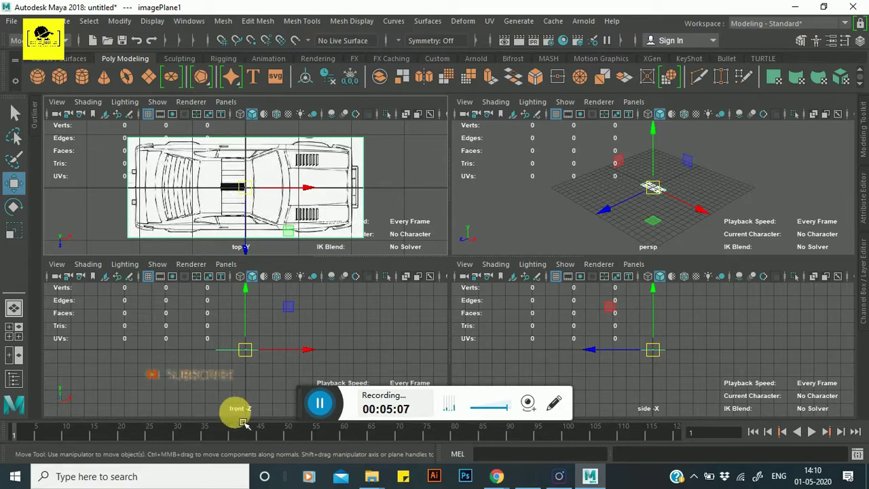
# Step: Load front.jpg from Downloads as the front view's image plane
pyautogui.click(106, 276)
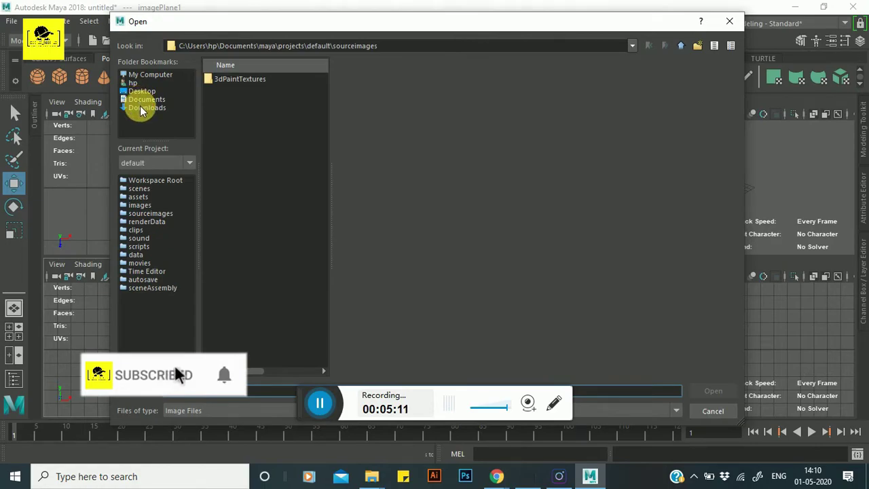
pyautogui.click(141, 107)
pyautogui.click(229, 282)
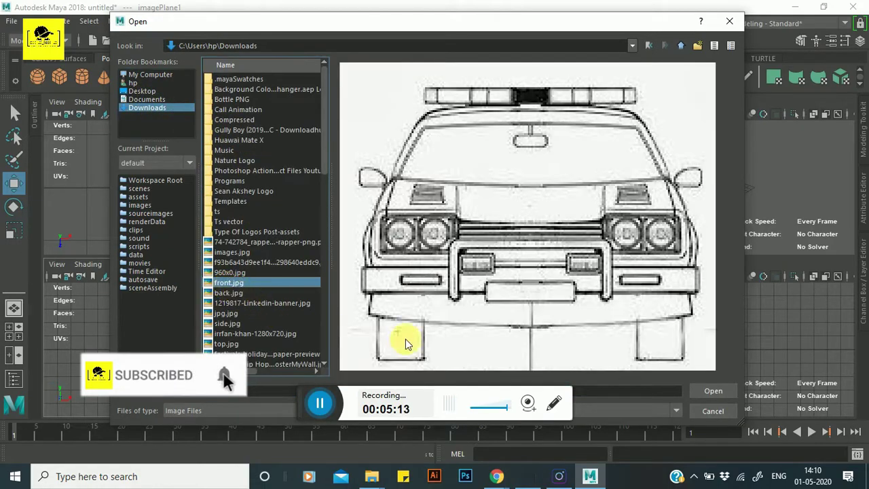
pyautogui.click(707, 385)
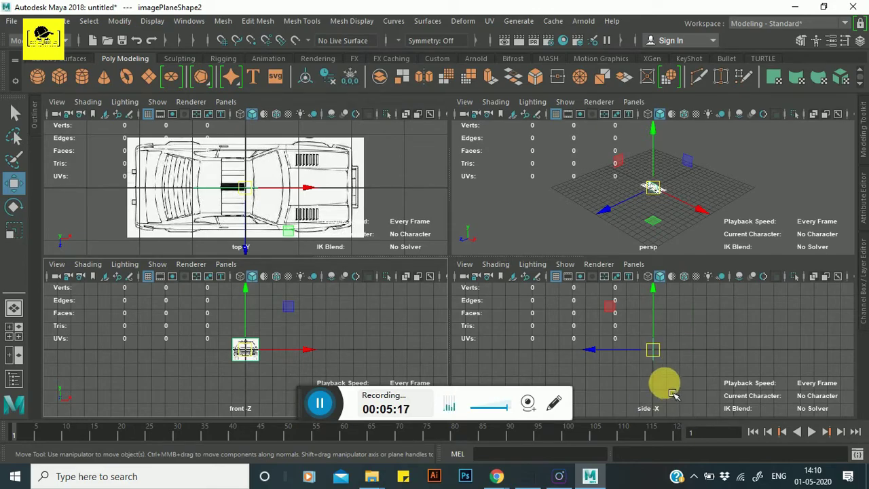
# Step: Load side.jpg from Downloads as the side view's image plane
pyautogui.click(520, 290)
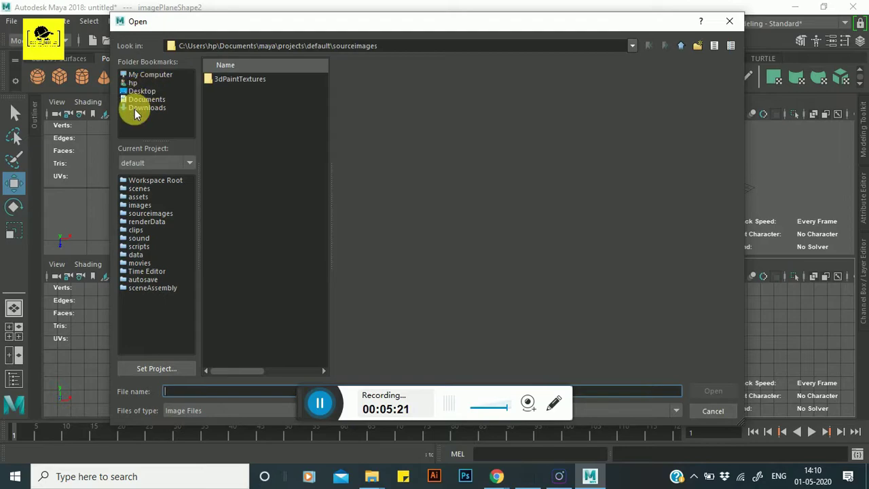
pyautogui.click(729, 28)
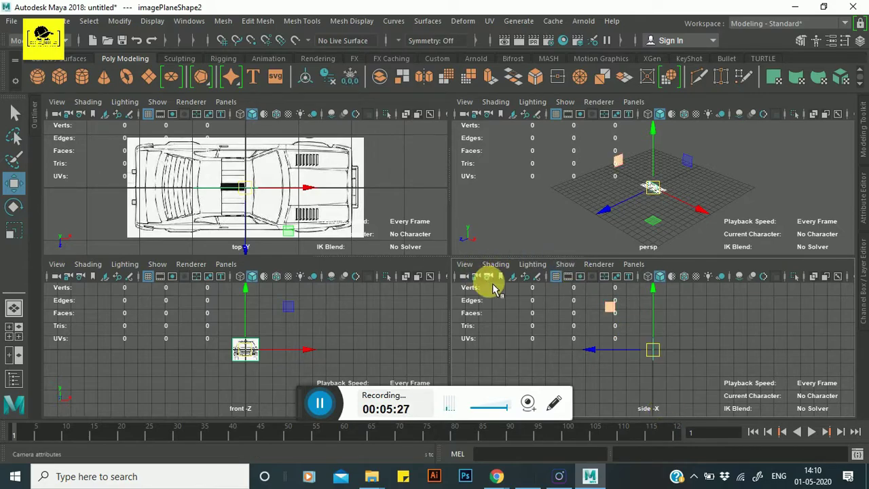
pyautogui.click(510, 274)
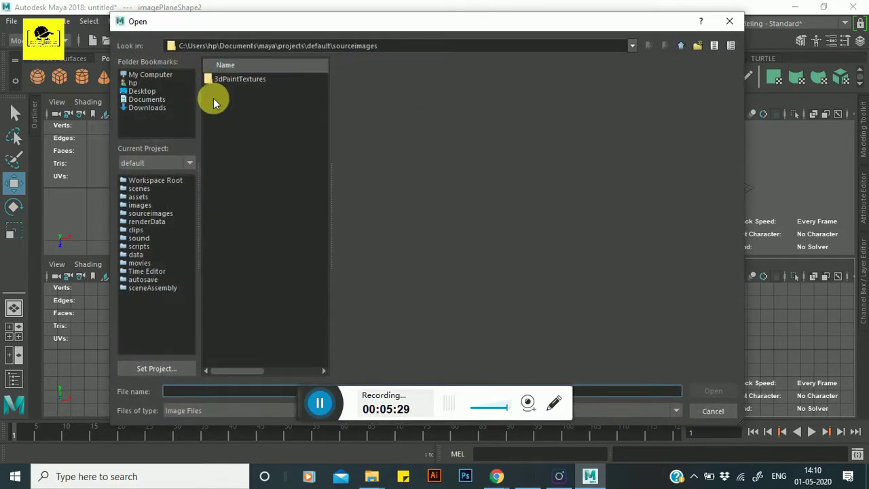
pyautogui.click(133, 107)
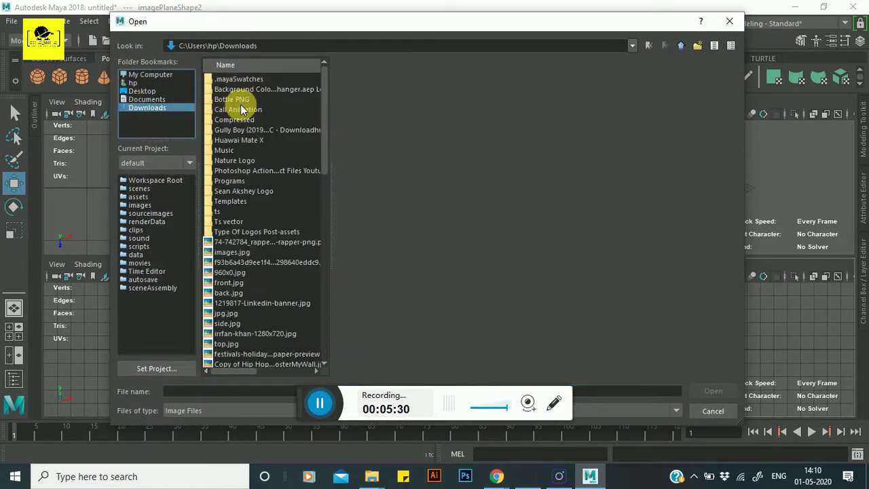
pyautogui.click(230, 325)
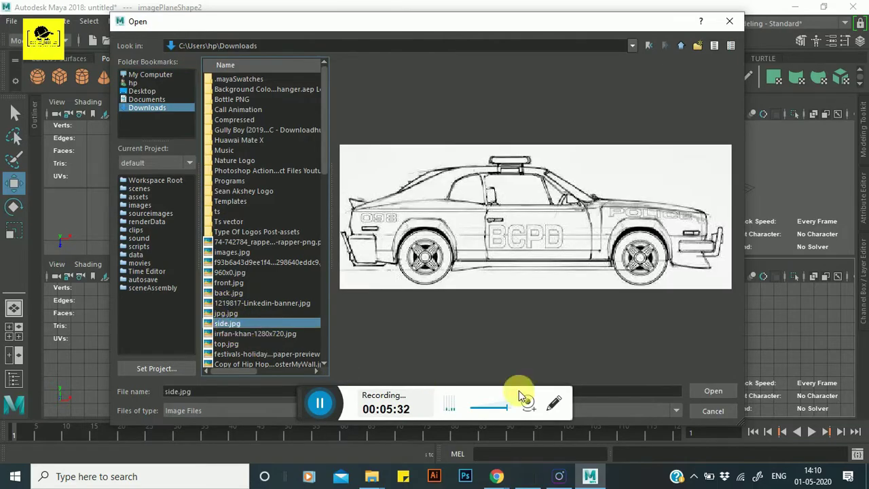
pyautogui.click(708, 391)
# Step: Fit the side and front views to their blueprints and orbit the perspective view
pyautogui.press('f')
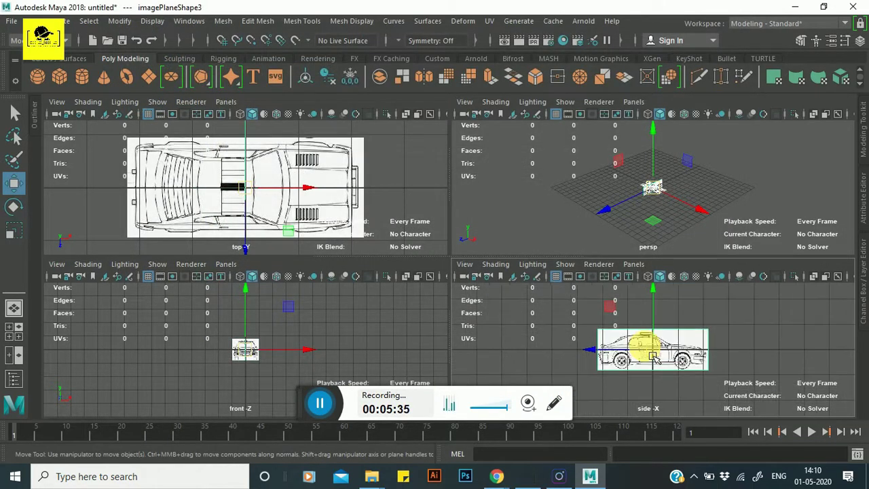
pyautogui.press('f')
pyautogui.press('f')
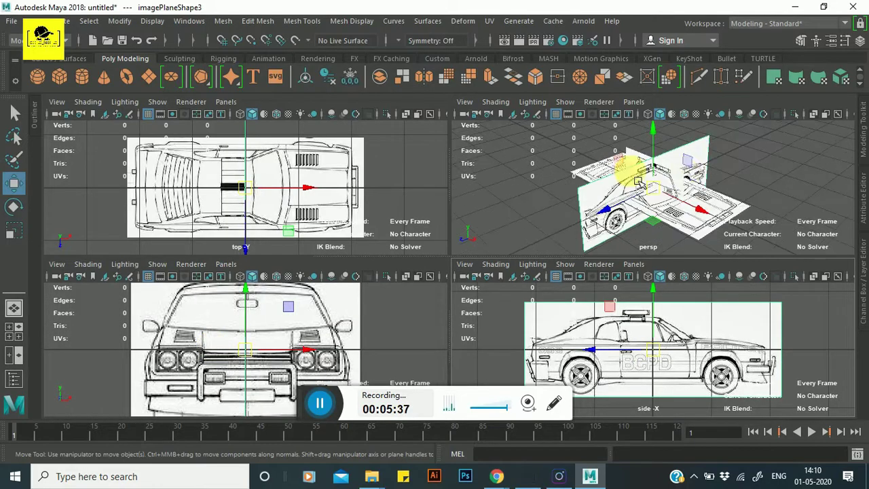
pyautogui.keyDown('alt'); pyautogui.moveTo(630, 185); pyautogui.dragTo(611, 175); pyautogui.keyUp('alt')
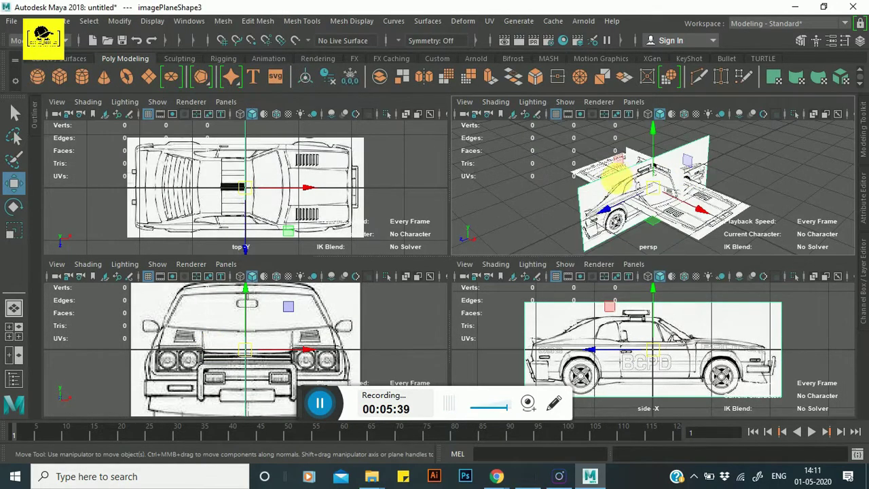
pyautogui.press('space')
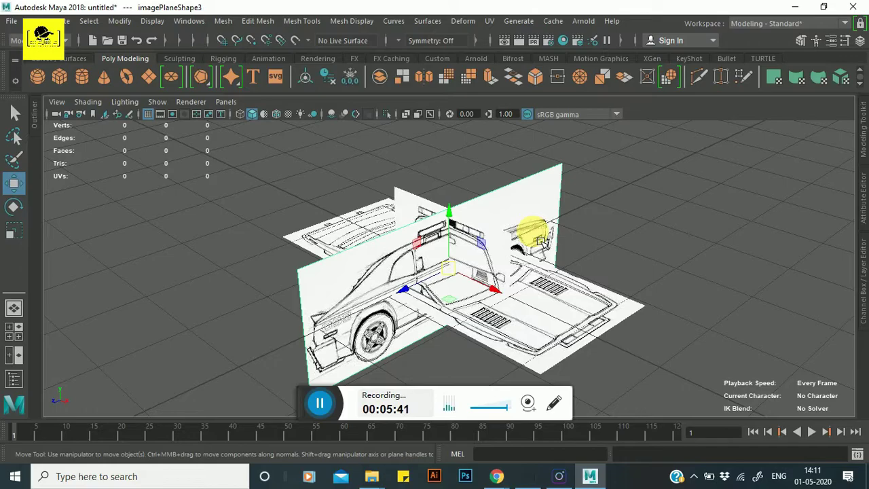
pyautogui.moveTo(549, 219)
pyautogui.keyDown('alt'); pyautogui.mouseDown()
pyautogui.moveTo(440, 169)
pyautogui.moveTo(340, 194)
pyautogui.moveTo(564, 198)
pyautogui.moveTo(462, 178)
pyautogui.mouseUp(); pyautogui.keyUp('alt')
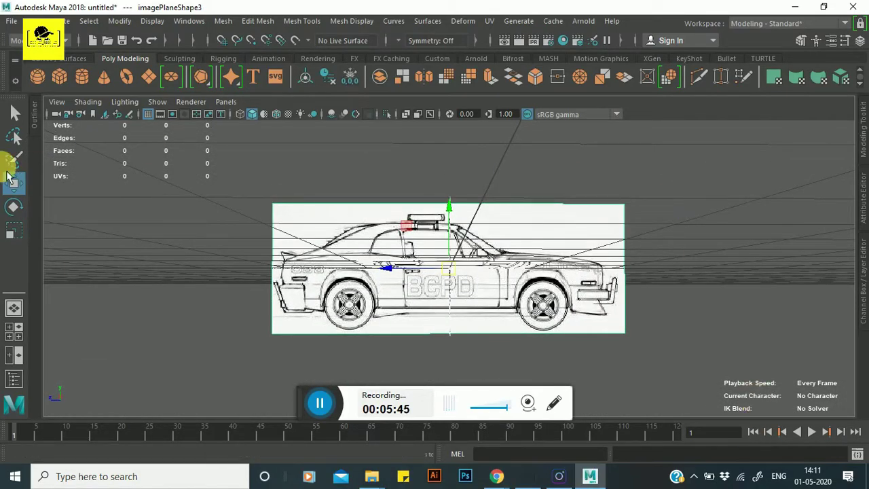
pyautogui.press('space')
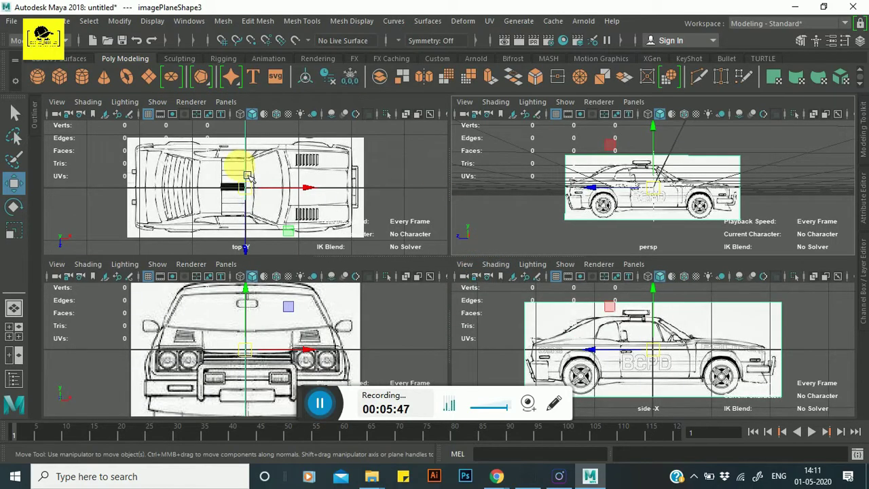
# Step: Toggle the maximised top and perspective views to inspect the three intersecting blueprint planes
pyautogui.press('space')
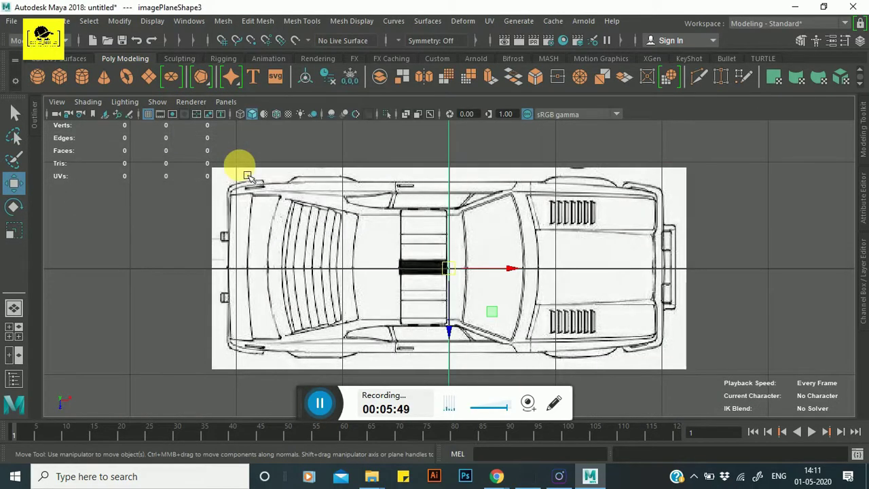
pyautogui.press('space')
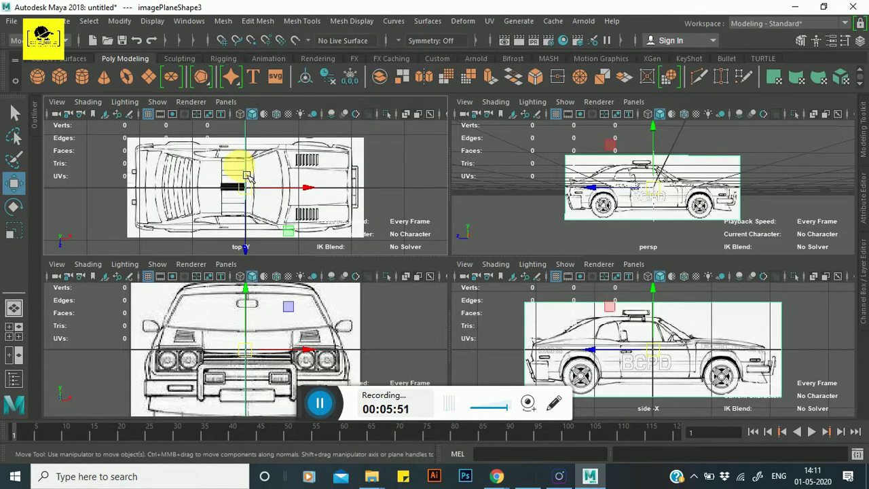
pyautogui.press('space')
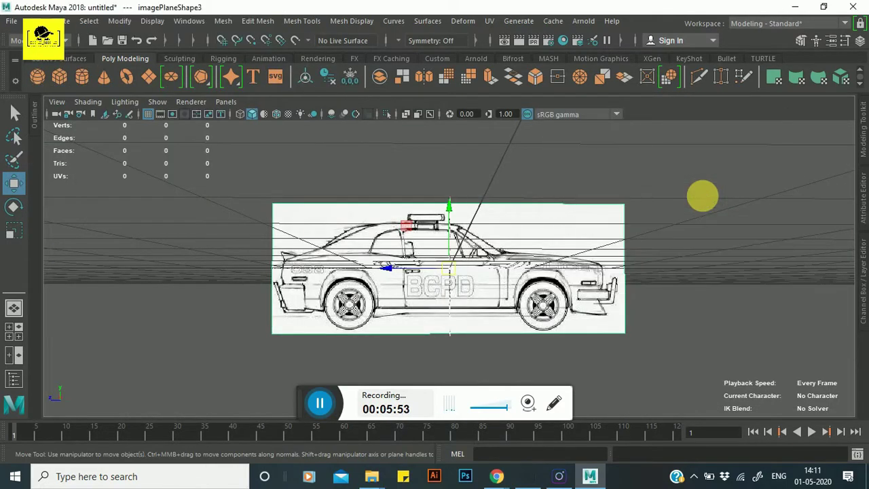
pyautogui.press('space')
pyautogui.moveTo(577, 203); pyautogui.dragTo(767, 202)
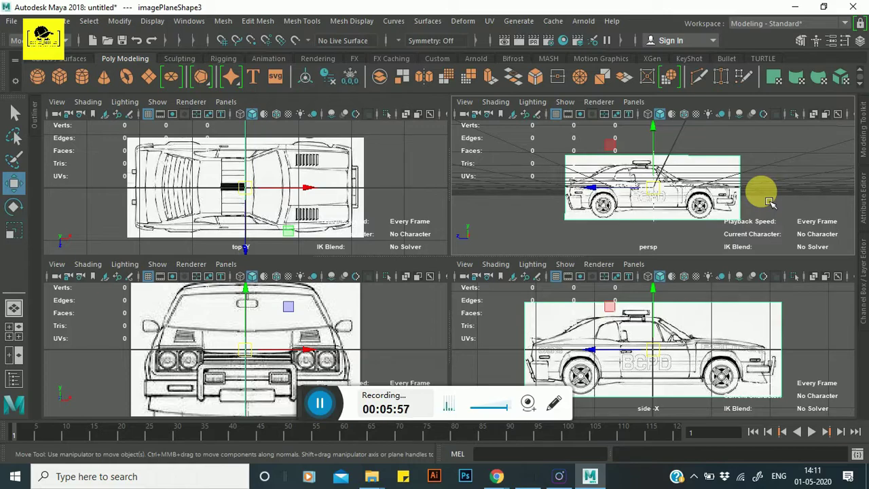
pyautogui.press('space')
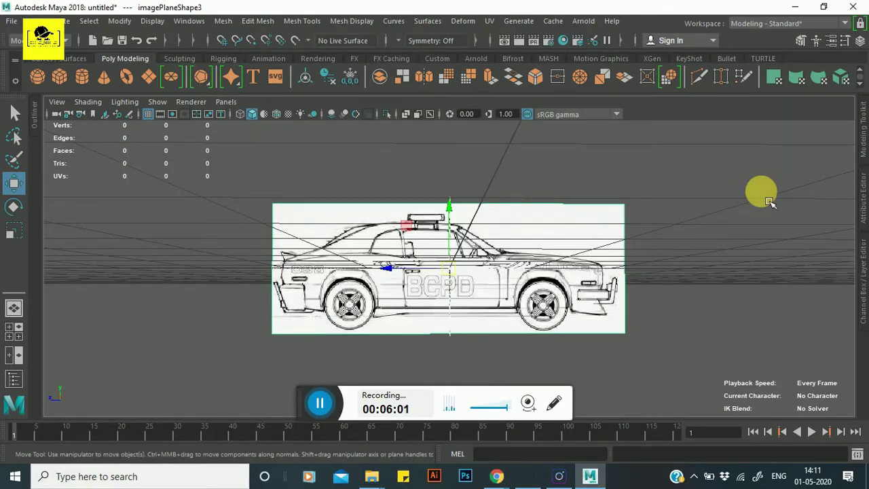
pyautogui.press('space')
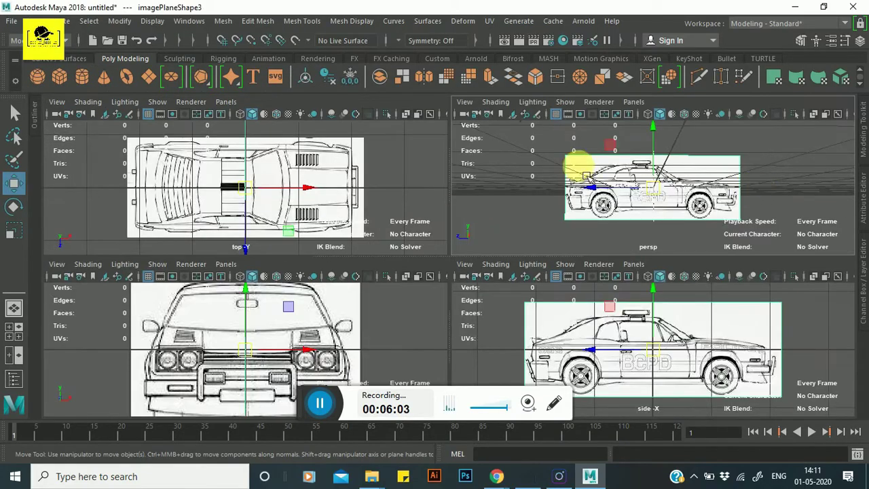
pyautogui.press('space')
pyautogui.keyDown('alt'); pyautogui.moveTo(577, 223); pyautogui.dragTo(474, 280); pyautogui.keyUp('alt')
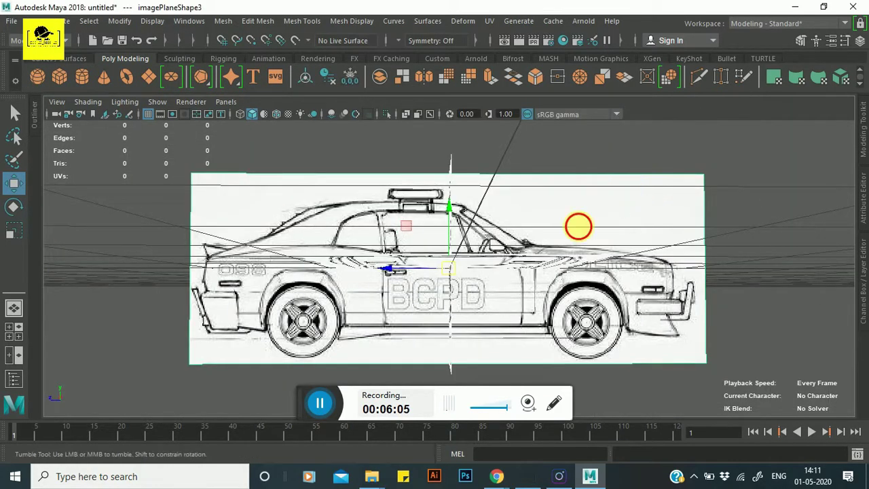
pyautogui.scroll(-5, 528, 252)
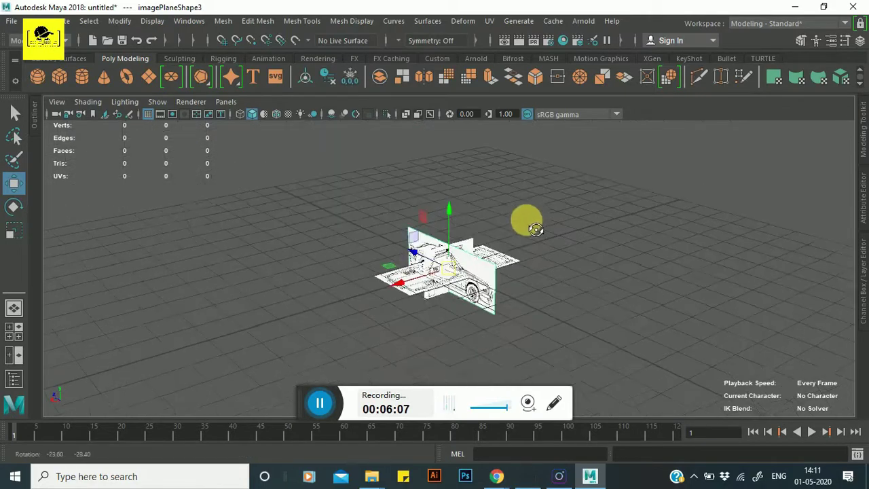
# Step: Slide the side blueprint plane out to about 12.2 so the planes no longer intersect
pyautogui.moveTo(528, 252)
pyautogui.keyDown('alt'); pyautogui.mouseDown()
pyautogui.moveTo(475, 272)
pyautogui.moveTo(457, 303)
pyautogui.mouseUp(); pyautogui.keyUp('alt')
pyautogui.scroll(3, 466, 296)
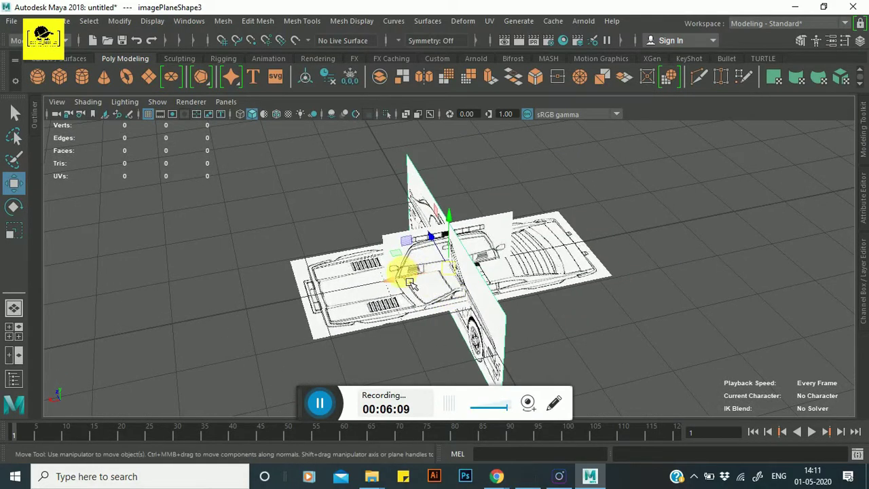
pyautogui.moveTo(588, 286); pyautogui.dragTo(688, 272, button='middle')
pyautogui.keyDown('alt'); pyautogui.moveTo(621, 252); pyautogui.dragTo(502, 252, button='middle'); pyautogui.keyUp('alt')
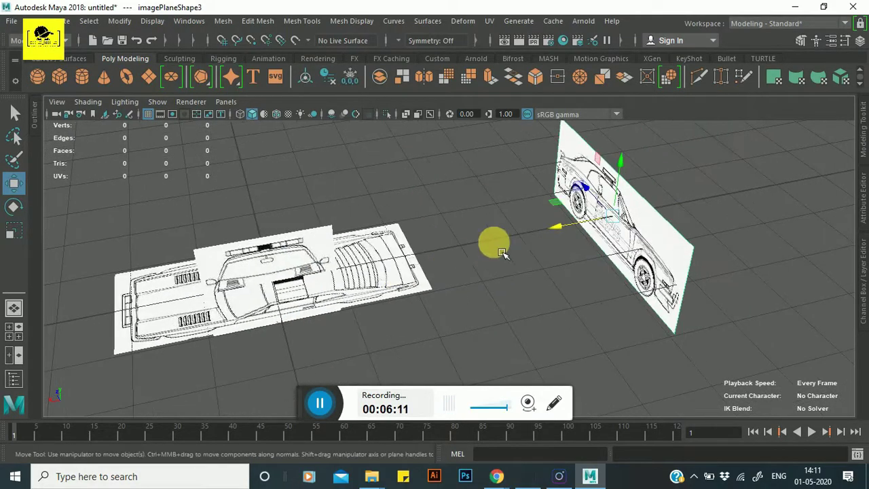
pyautogui.moveTo(573, 236); pyautogui.dragTo(776, 194, button='middle')
pyautogui.moveTo(536, 244)
pyautogui.keyDown('alt'); pyautogui.mouseDown()
pyautogui.moveTo(498, 195)
pyautogui.moveTo(498, 271)
pyautogui.mouseUp(); pyautogui.keyUp('alt')
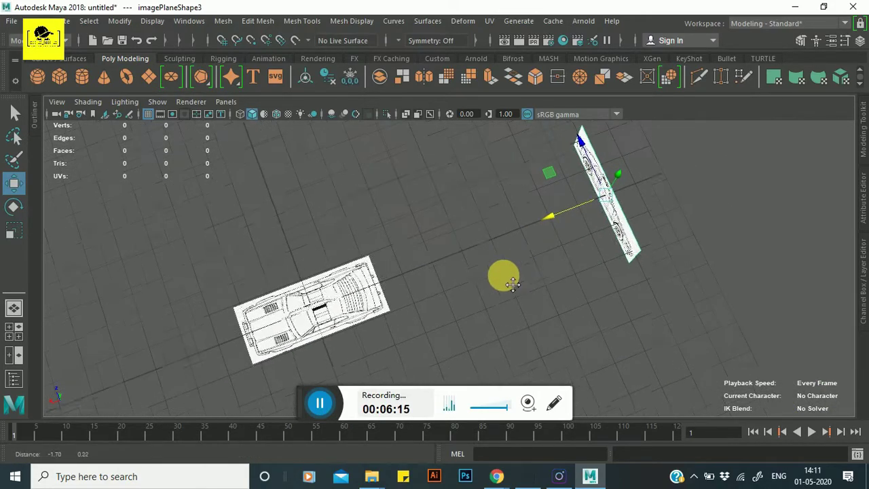
pyautogui.moveTo(558, 254)
pyautogui.mouseDown()
pyautogui.moveTo(652, 258)
pyautogui.moveTo(502, 172)
pyautogui.mouseUp()
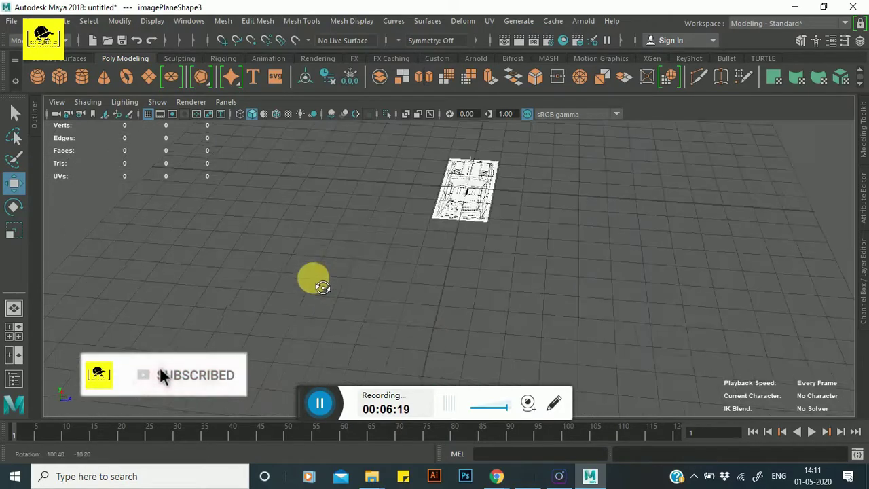
pyautogui.moveTo(445, 195); pyautogui.dragTo(860, 178)
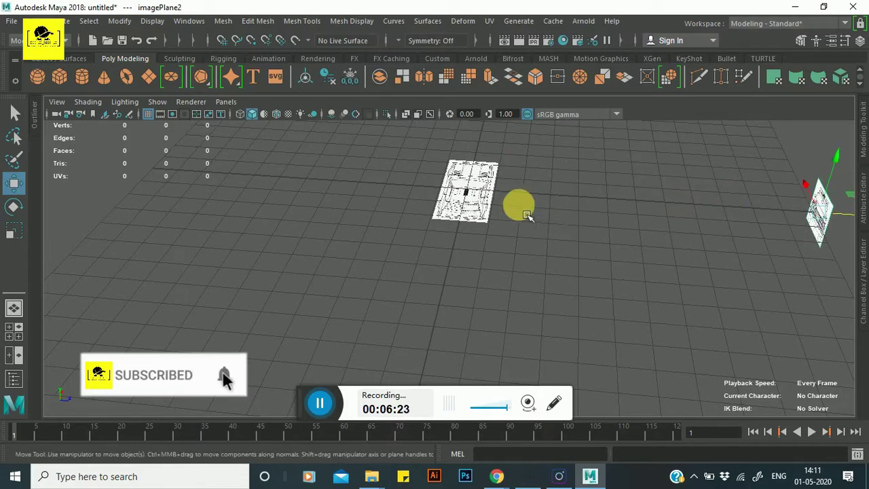
pyautogui.moveTo(481, 212)
pyautogui.keyDown('alt'); pyautogui.mouseDown()
pyautogui.moveTo(625, 291)
pyautogui.moveTo(386, 252)
pyautogui.moveTo(369, 307)
pyautogui.moveTo(412, 296)
pyautogui.mouseUp(); pyautogui.keyUp('alt')
# Step: Zoom in on the top view and create a polygon cube over the car's top blueprint
pyautogui.press('space')
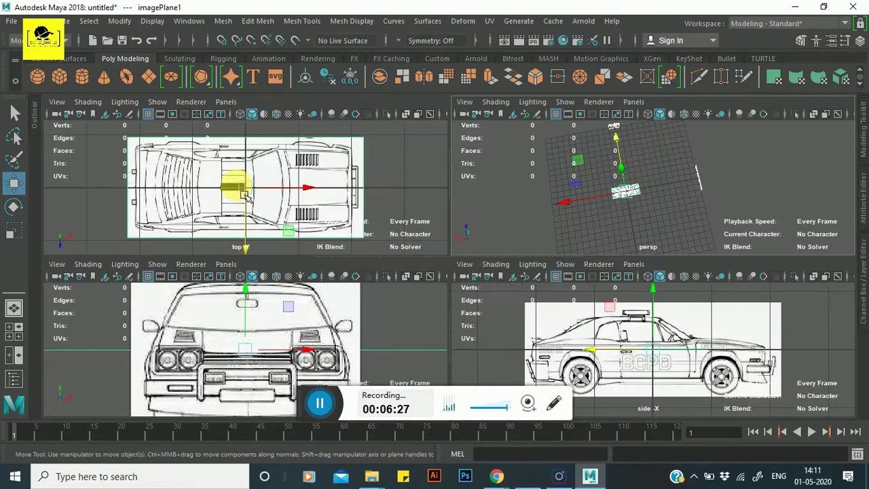
pyautogui.scroll(-3, 262, 207)
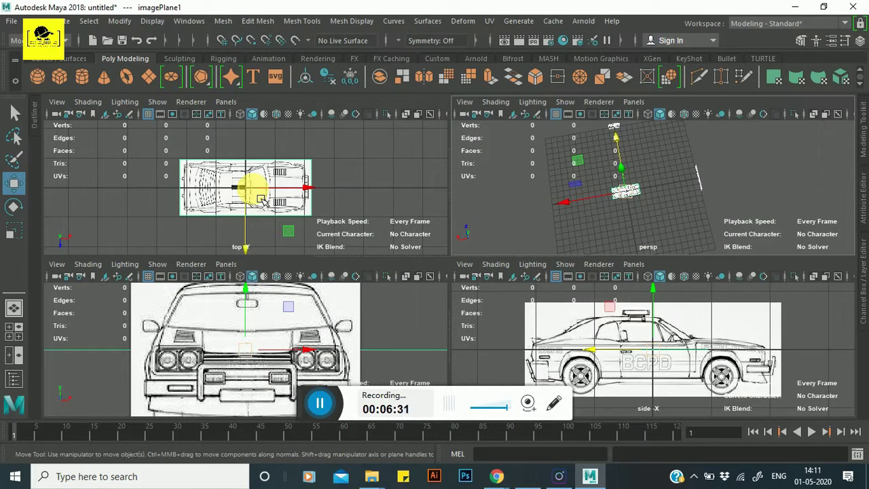
pyautogui.scroll(-2, 249, 199)
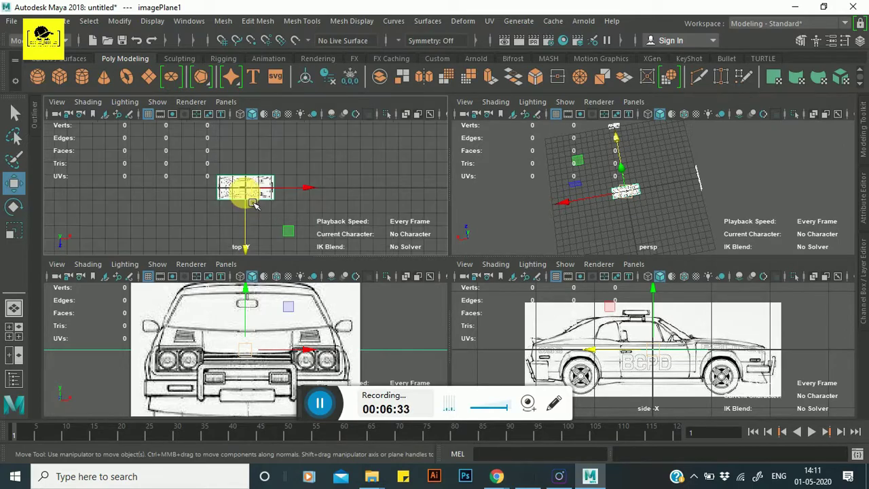
pyautogui.scroll(2, 250, 200)
pyautogui.scroll(3, 251, 200)
pyautogui.scroll(-5, 255, 203)
pyautogui.scroll(3, 252, 201)
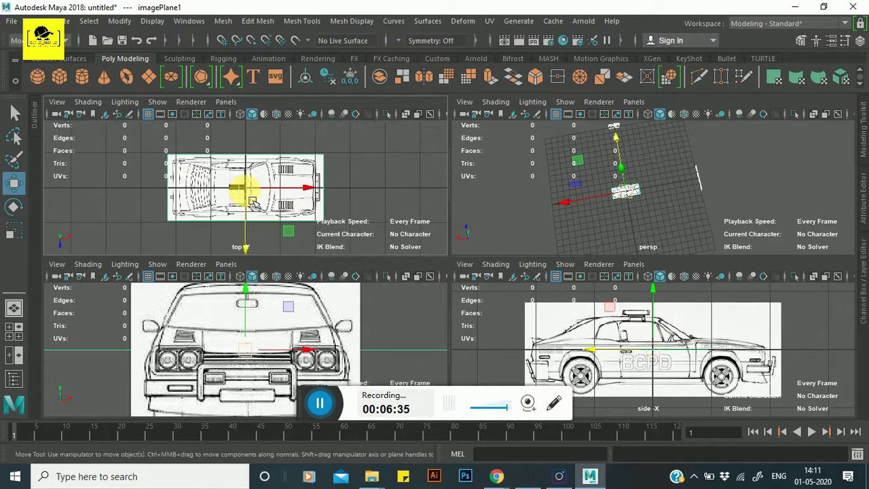
pyautogui.scroll(3, 252, 177)
pyautogui.scroll(-4, 147, 162)
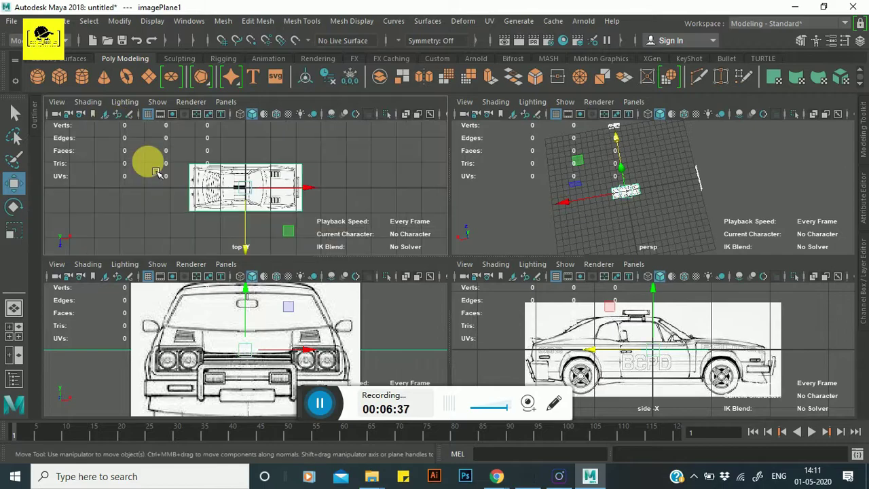
pyautogui.scroll(2, 212, 174)
pyautogui.click(237, 186)
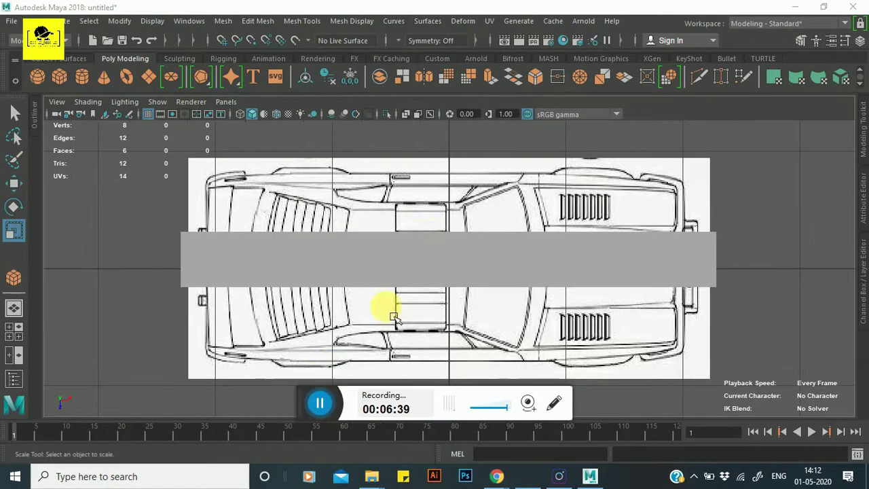
# Step: Scale pCube1 slightly in along X and out to about 3.8 along Z, checking in perspective
pyautogui.press('r')
pyautogui.press('space')
pyautogui.click(358, 262)
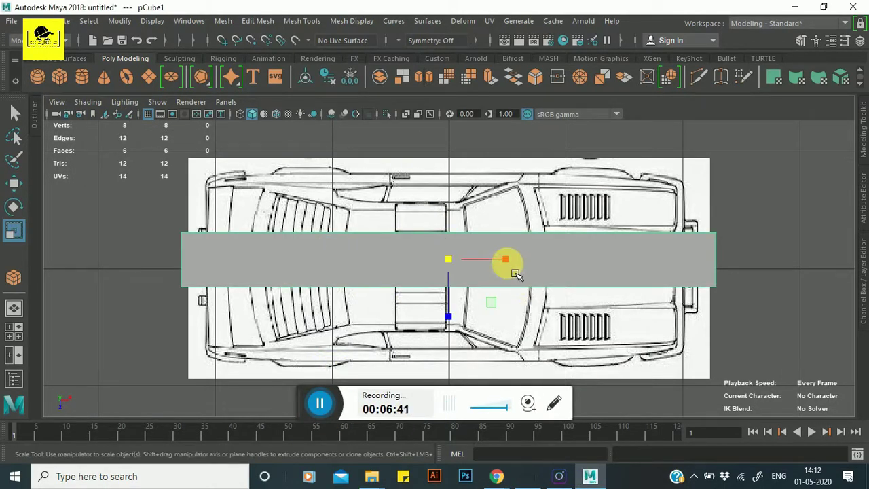
pyautogui.moveTo(515, 273); pyautogui.dragTo(513, 275)
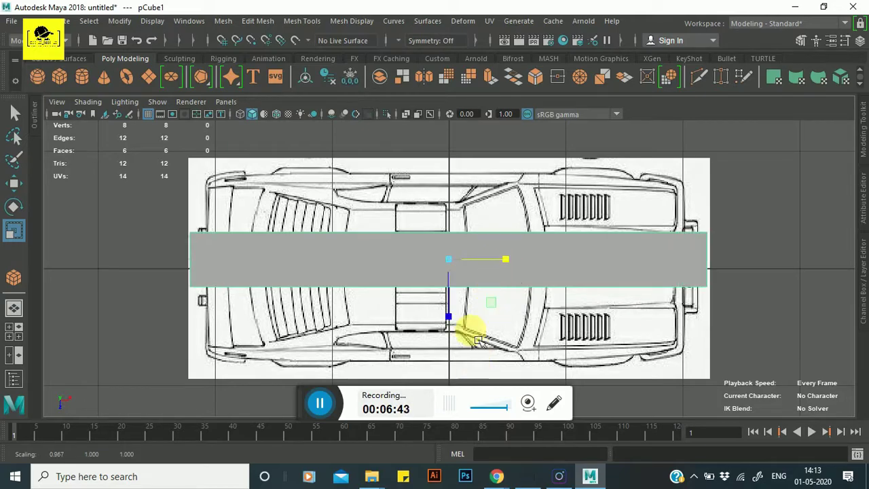
pyautogui.moveTo(449, 321); pyautogui.dragTo(467, 475)
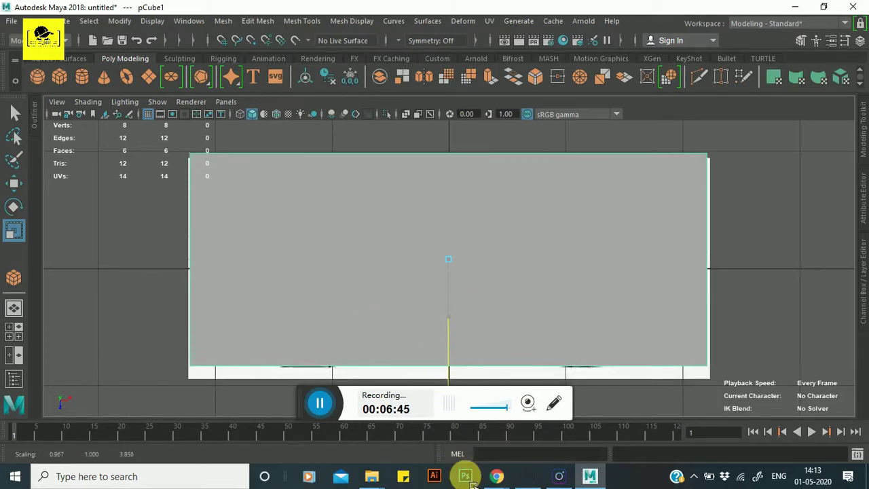
pyautogui.press('space')
pyautogui.moveTo(587, 207)
pyautogui.keyDown('alt'); pyautogui.mouseDown()
pyautogui.moveTo(636, 190)
pyautogui.moveTo(431, 248)
pyautogui.moveTo(270, 233)
pyautogui.moveTo(465, 248)
pyautogui.moveTo(471, 231)
pyautogui.moveTo(414, 330)
pyautogui.moveTo(520, 316)
pyautogui.mouseUp(); pyautogui.keyUp('alt')
pyautogui.press('space')
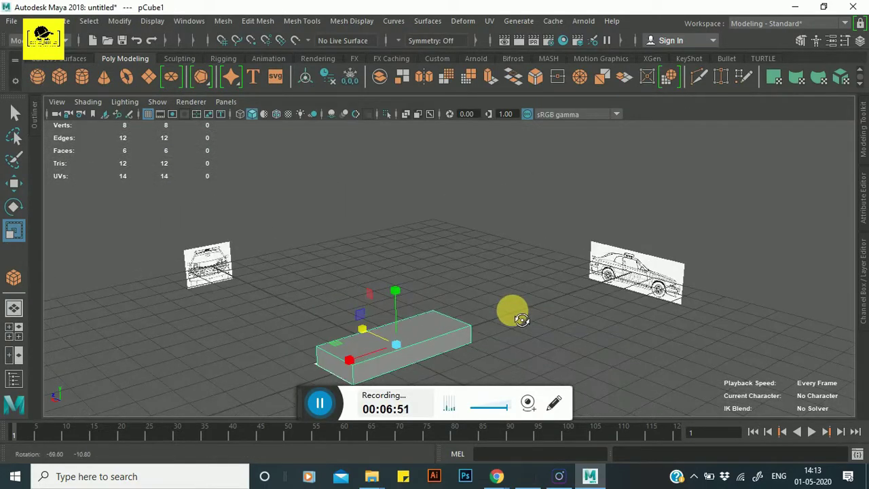
pyautogui.press('space')
pyautogui.press('space')
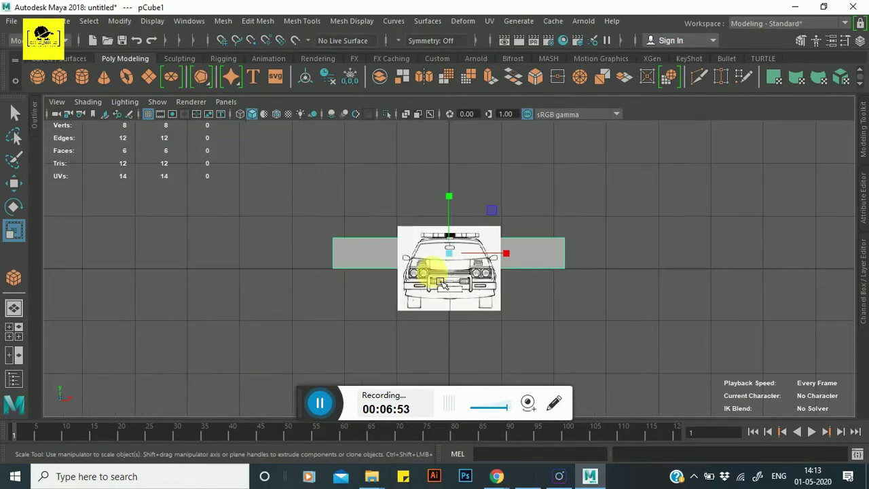
# Step: Narrow the cube's X scale to about 0.28 to match the front blueprint's width
pyautogui.moveTo(514, 260); pyautogui.dragTo(474, 258)
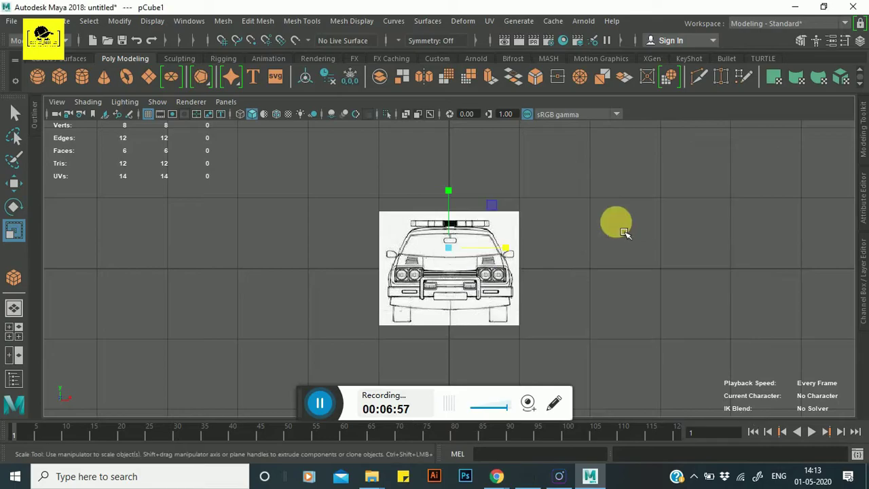
pyautogui.press('space')
pyautogui.press('space')
pyautogui.moveTo(584, 259)
pyautogui.keyDown('alt'); pyautogui.mouseDown()
pyautogui.moveTo(454, 310)
pyautogui.moveTo(484, 323)
pyautogui.moveTo(465, 217)
pyautogui.moveTo(478, 261)
pyautogui.mouseUp(); pyautogui.keyUp('alt')
# Step: In the side view, lengthen the cube and move it to line up with the car body
pyautogui.press('space')
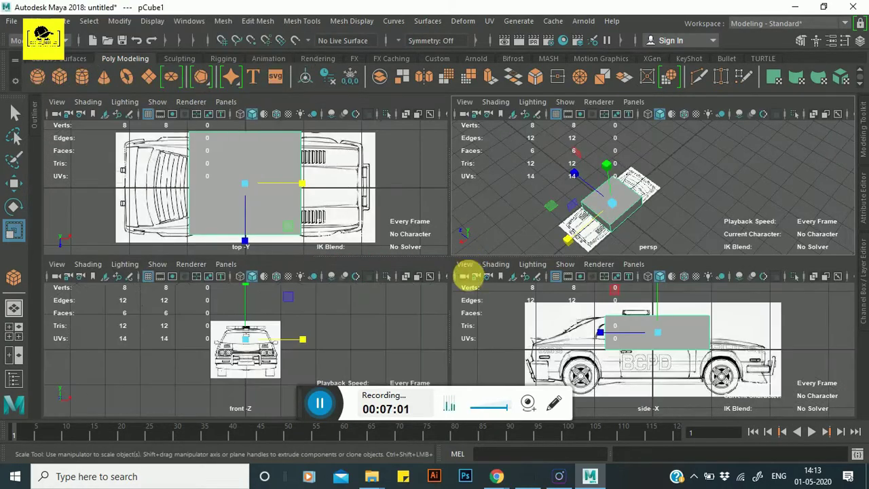
pyautogui.press('space')
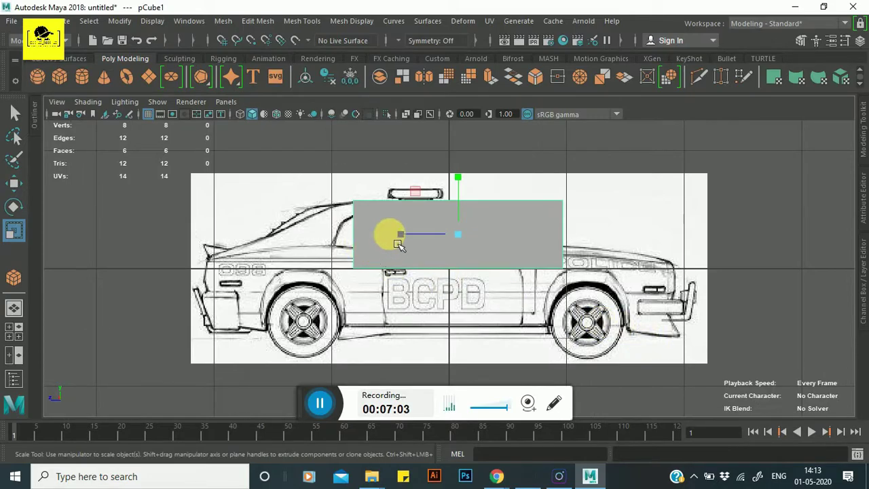
pyautogui.moveTo(400, 245)
pyautogui.mouseDown()
pyautogui.moveTo(320, 249)
pyautogui.moveTo(331, 255)
pyautogui.moveTo(415, 242)
pyautogui.moveTo(427, 249)
pyautogui.moveTo(412, 249)
pyautogui.moveTo(425, 257)
pyautogui.moveTo(384, 247)
pyautogui.mouseUp()
pyautogui.press('w')
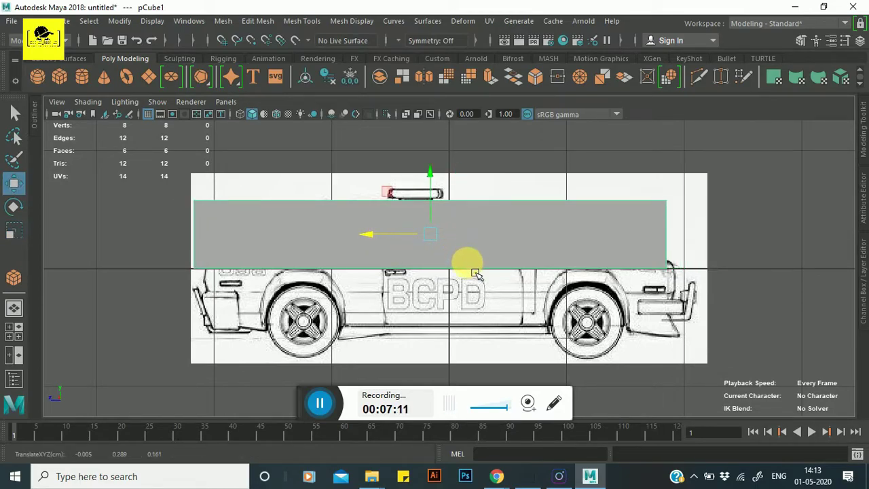
pyautogui.moveTo(476, 273); pyautogui.dragTo(483, 252, button='middle')
pyautogui.click(617, 196)
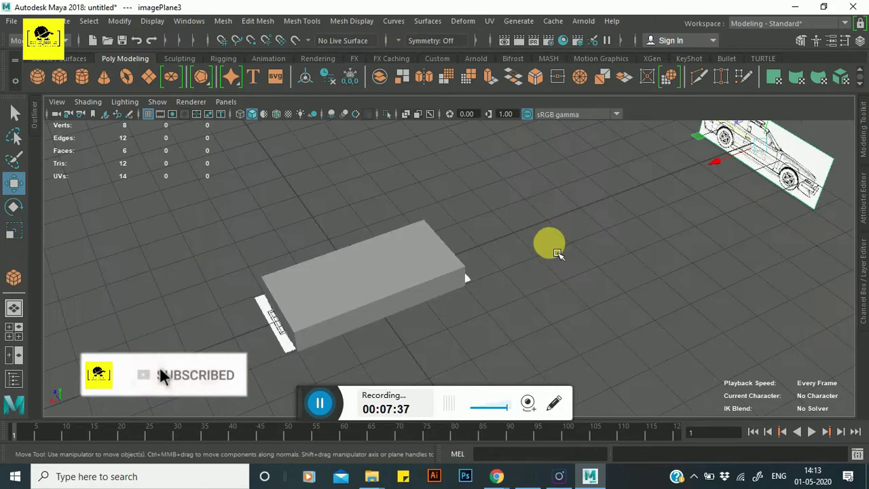
pyautogui.moveTo(556, 253)
pyautogui.keyDown('alt'); pyautogui.mouseDown()
pyautogui.moveTo(404, 271)
pyautogui.moveTo(383, 258)
pyautogui.moveTo(465, 249)
pyautogui.moveTo(481, 270)
pyautogui.moveTo(533, 281)
pyautogui.mouseUp(); pyautogui.keyUp('alt')
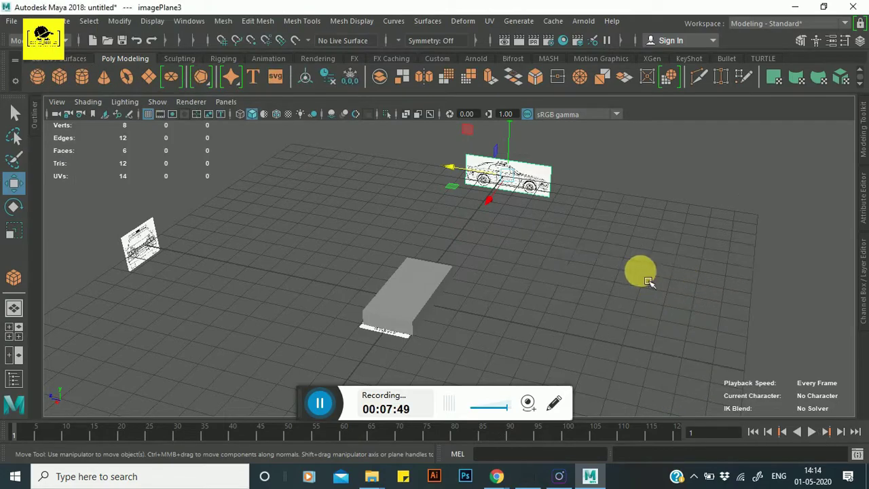
# Step: Select pCube1 and frame the side view on the cube over the blueprint's upper body and cabin
pyautogui.press('space')
pyautogui.press('space')
pyautogui.scroll(2, 592, 300)
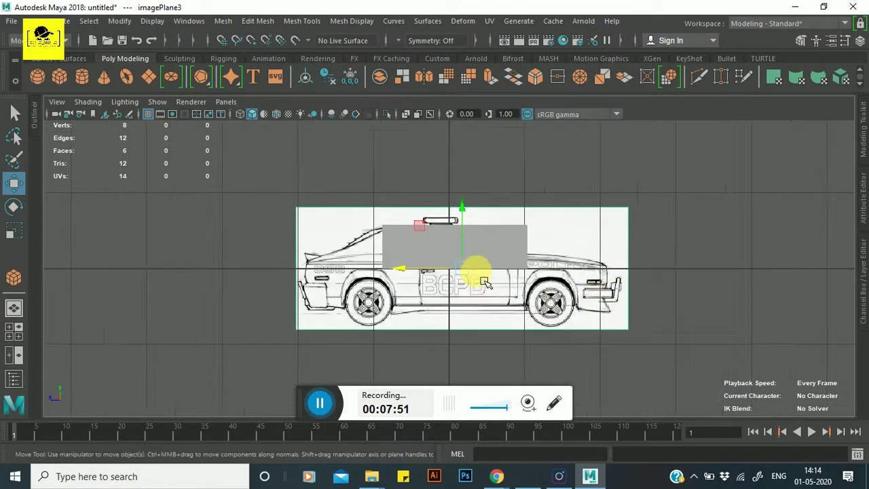
pyautogui.press('space')
pyautogui.press('space')
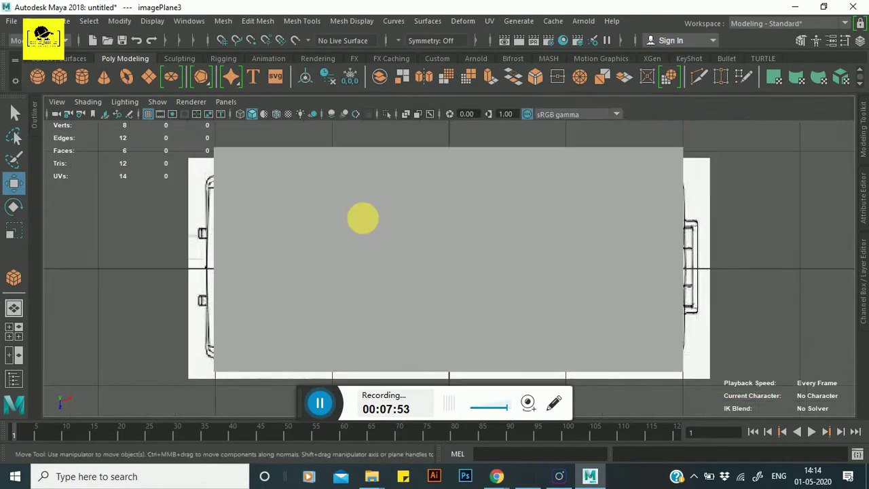
pyautogui.scroll(-5, 380, 229)
pyautogui.scroll(3, 421, 272)
pyautogui.click(442, 297)
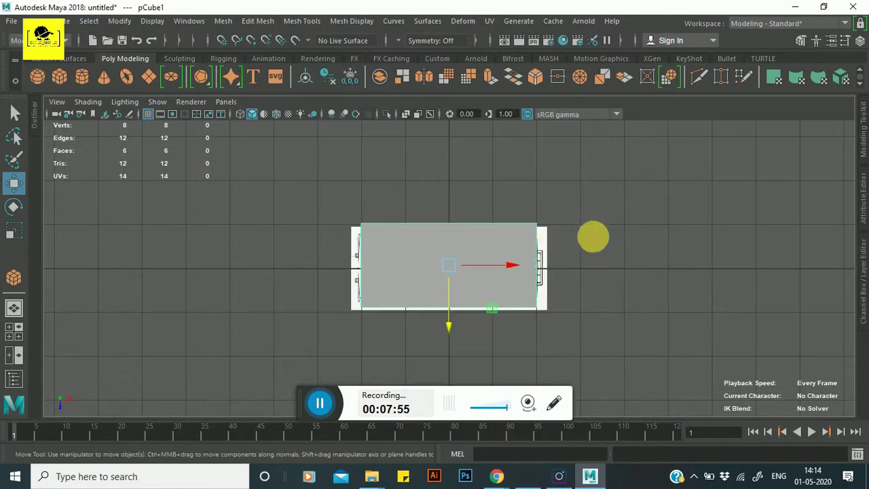
pyautogui.press('space')
pyautogui.press('space')
pyautogui.moveTo(551, 251)
pyautogui.keyDown('alt'); pyautogui.mouseDown()
pyautogui.moveTo(452, 277)
pyautogui.moveTo(349, 220)
pyautogui.moveTo(456, 262)
pyautogui.moveTo(405, 331)
pyautogui.moveTo(462, 268)
pyautogui.moveTo(504, 291)
pyautogui.mouseUp(); pyautogui.keyUp('alt')
pyautogui.press('space')
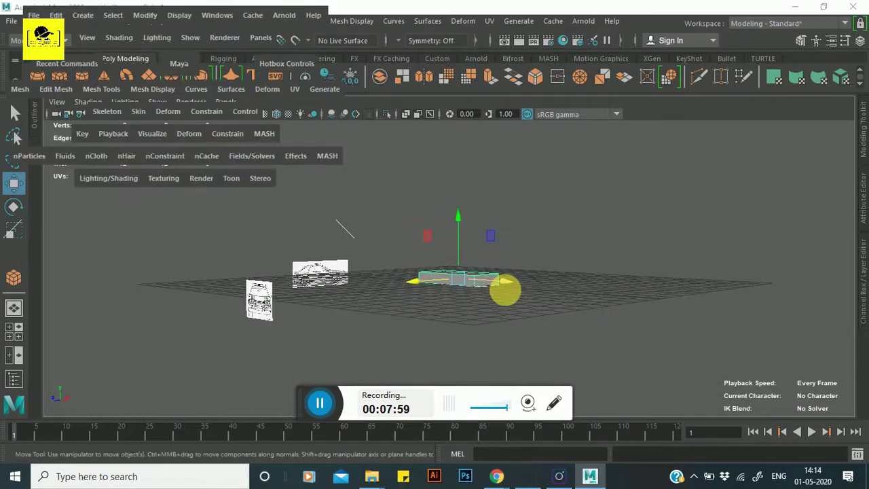
pyautogui.press('space')
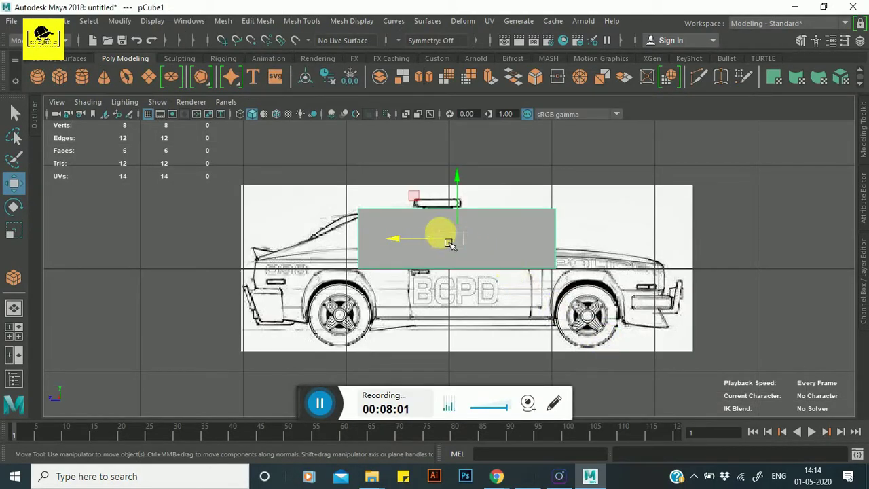
pyautogui.scroll(-5, 398, 275)
pyautogui.scroll(3, 401, 271)
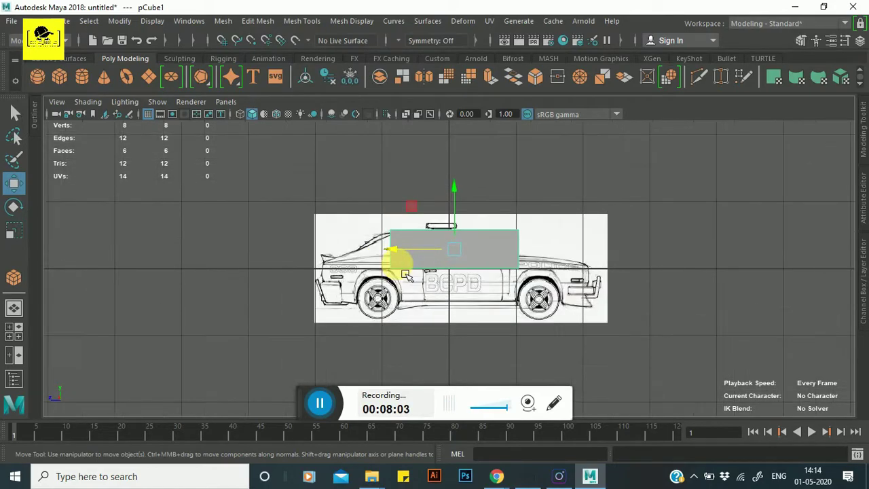